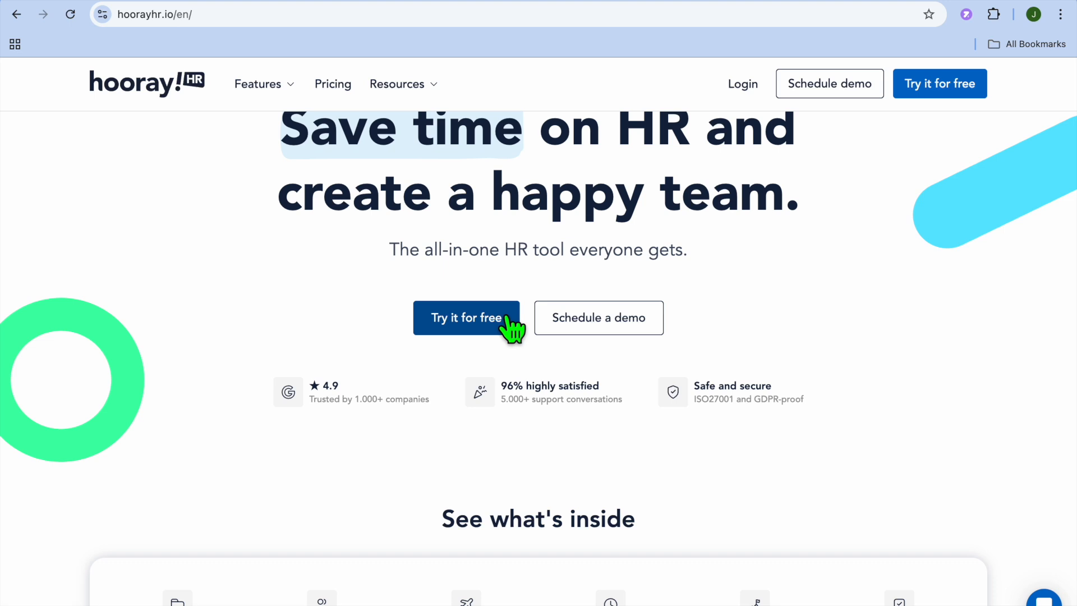
Examine the HoorayHR homepage, focusing on the feature overview and its Core HR section.
scroll(513, 330, "down", 6)
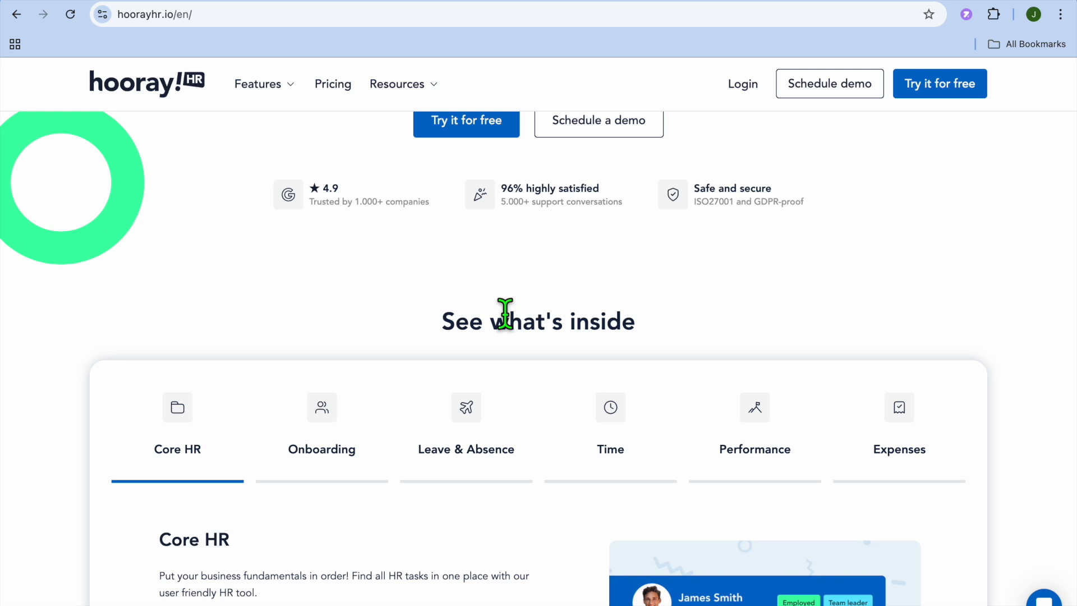
scroll(504, 314, "down", 3)
scroll(507, 322, "down", 2)
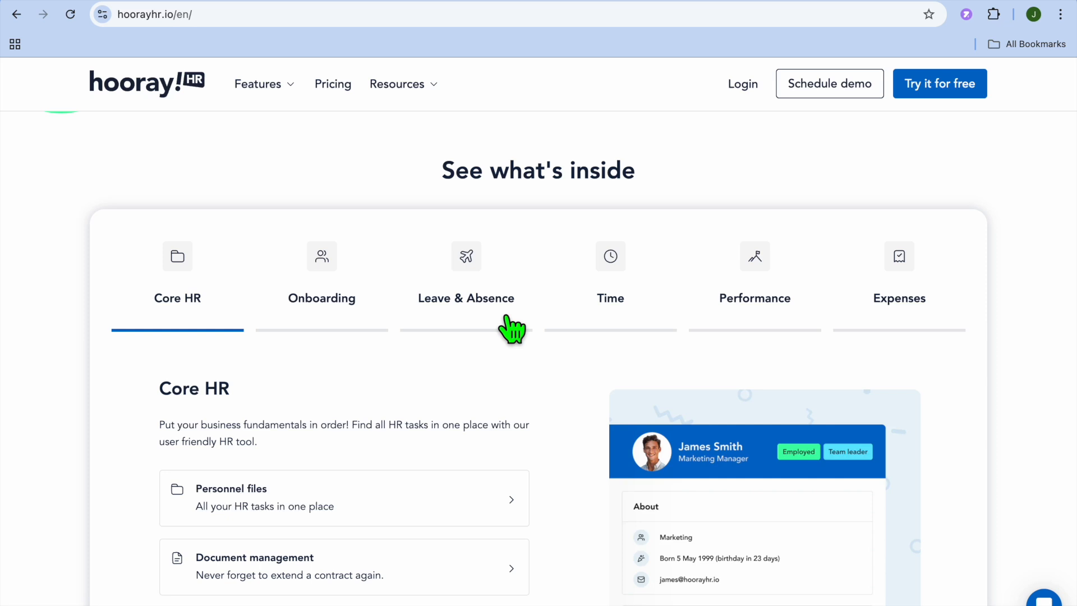
scroll(506, 317, "down", 3)
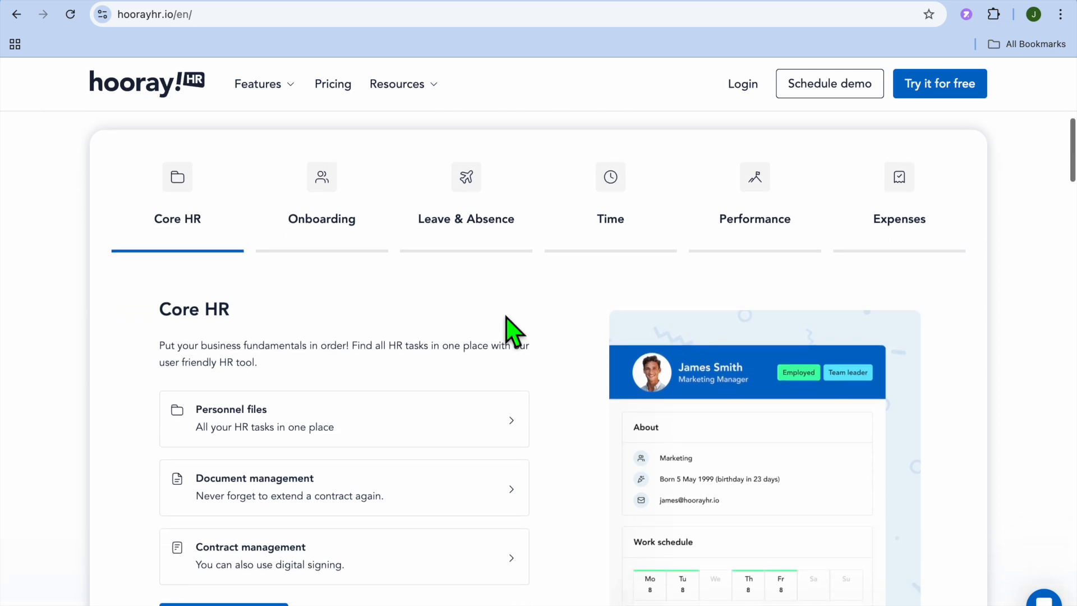
scroll(513, 331, "down", 1)
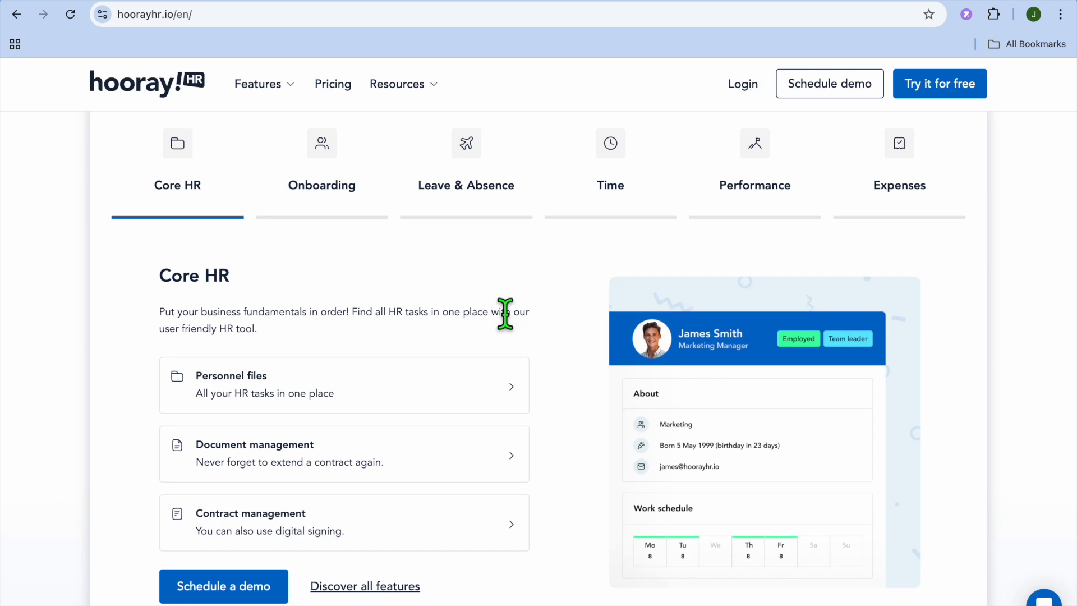
scroll(505, 314, "down", 1)
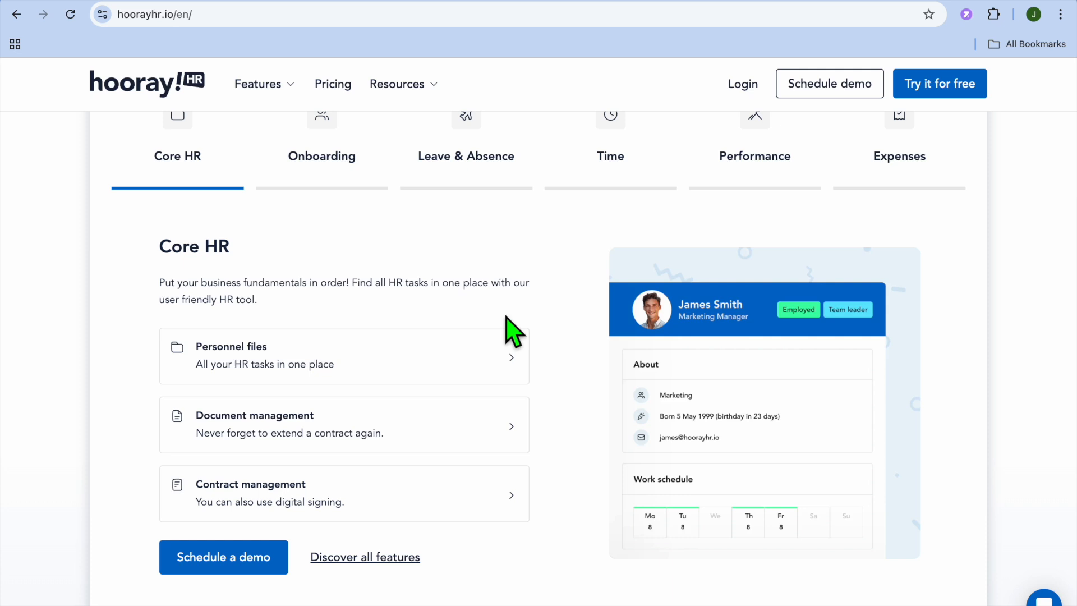
scroll(513, 331, "up", 2)
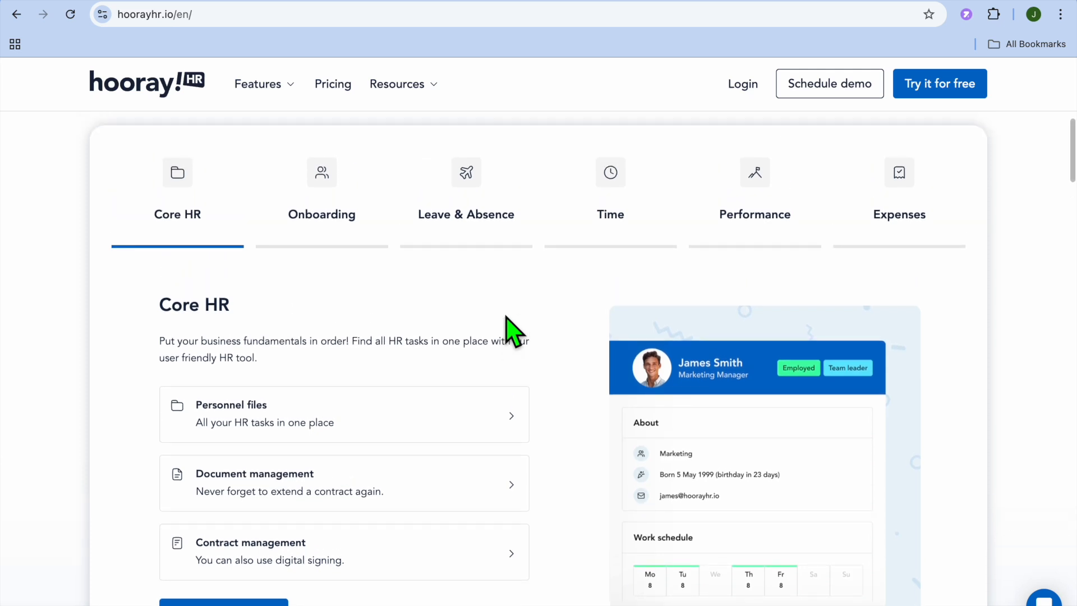
scroll(514, 333, "up", 1)
scroll(513, 332, "up", 10)
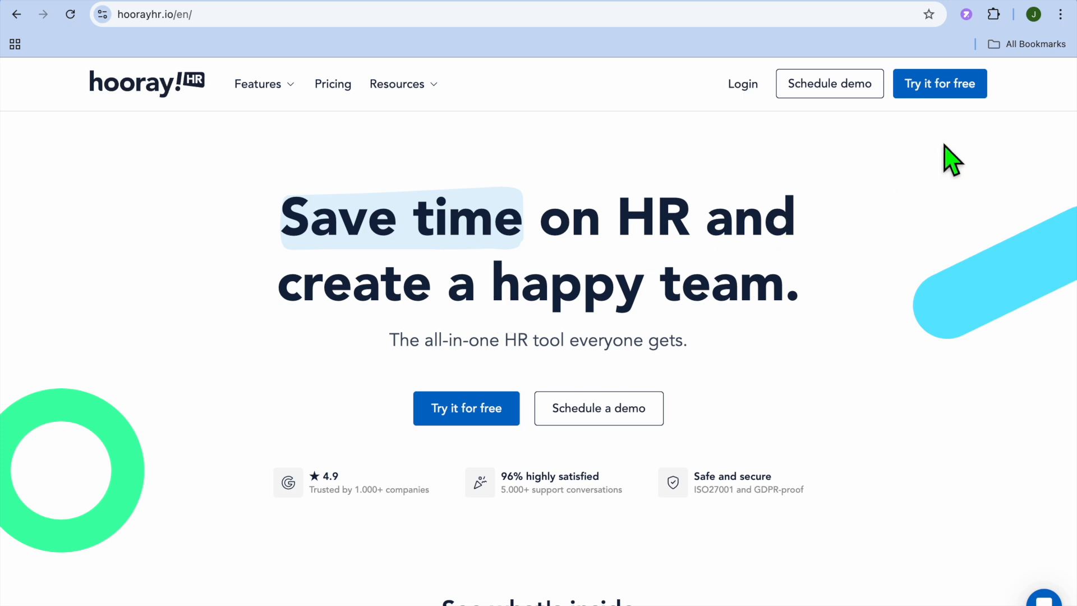
Start the free trial and complete the workspace setup with an 8-hour day, 8 hours Monday to Friday and 40-hour full-time position, skipping colleague invitations.
left_click(929, 93)
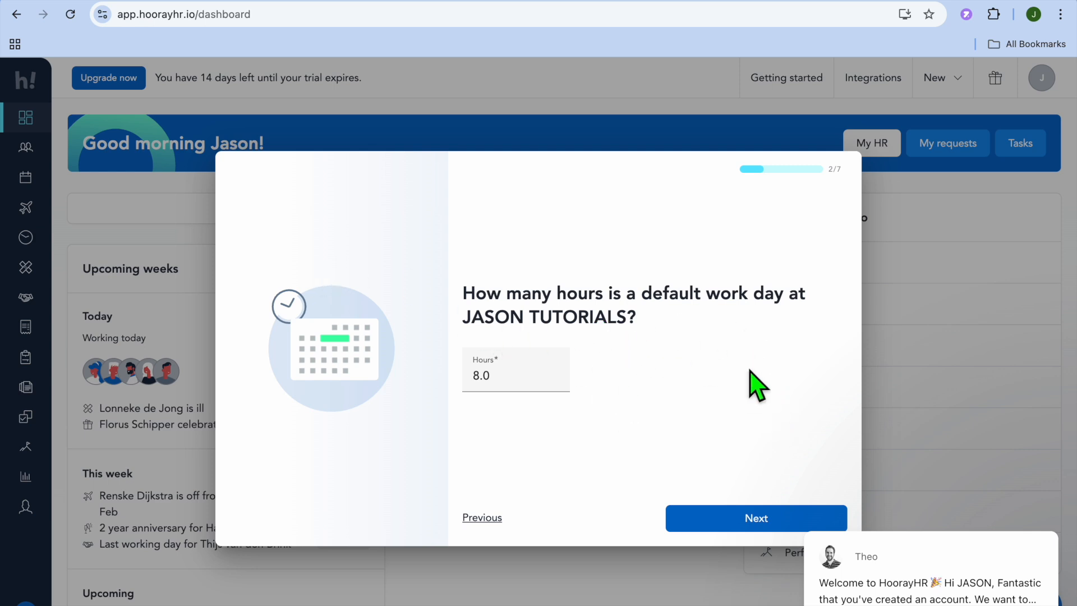
left_click(753, 527)
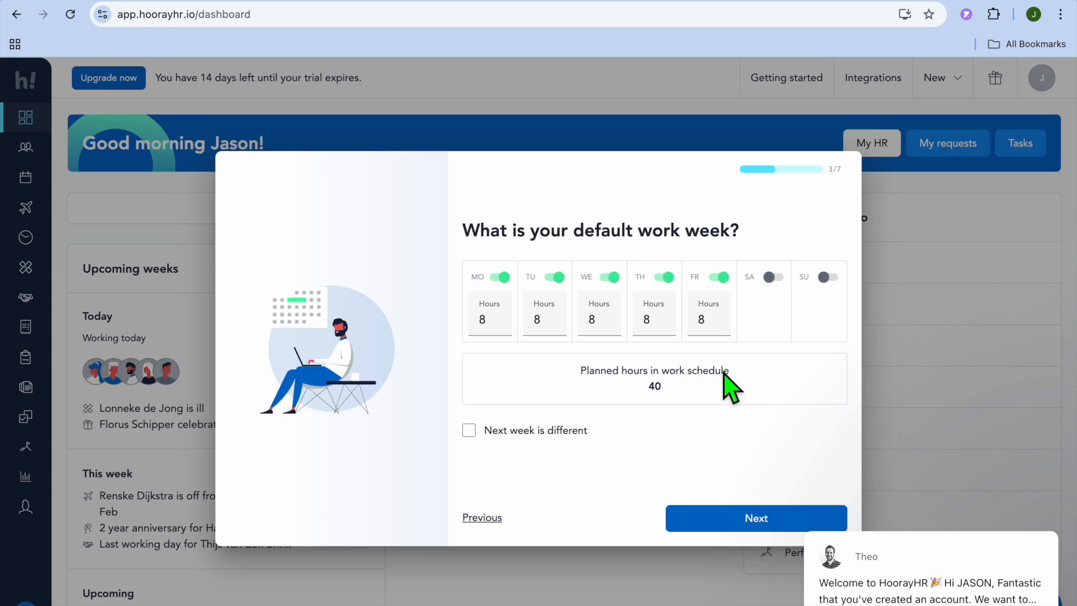
left_click(720, 516)
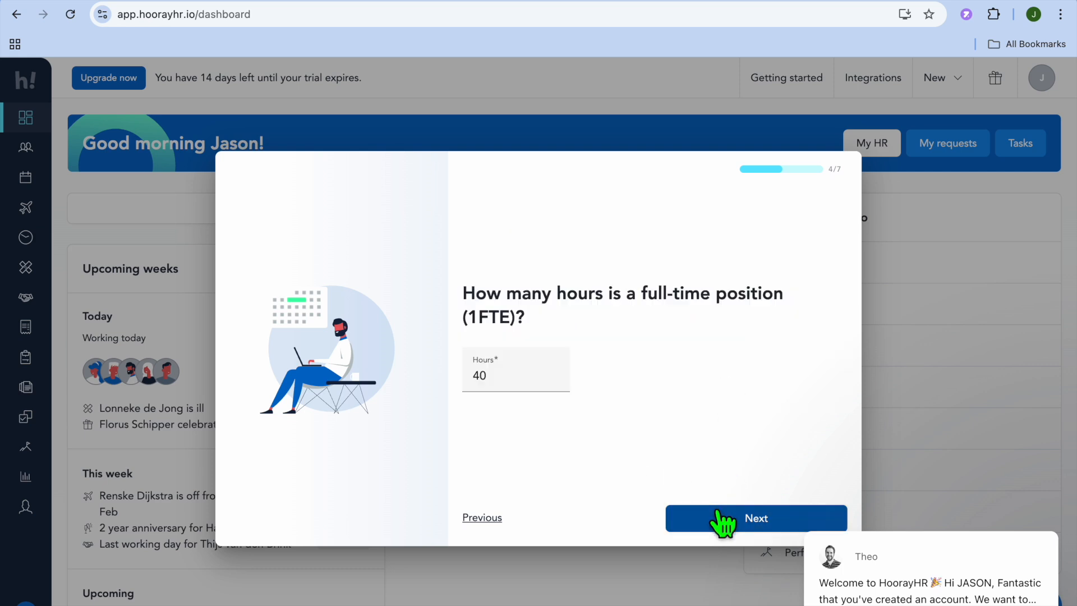
left_click(722, 522)
left_click(718, 515)
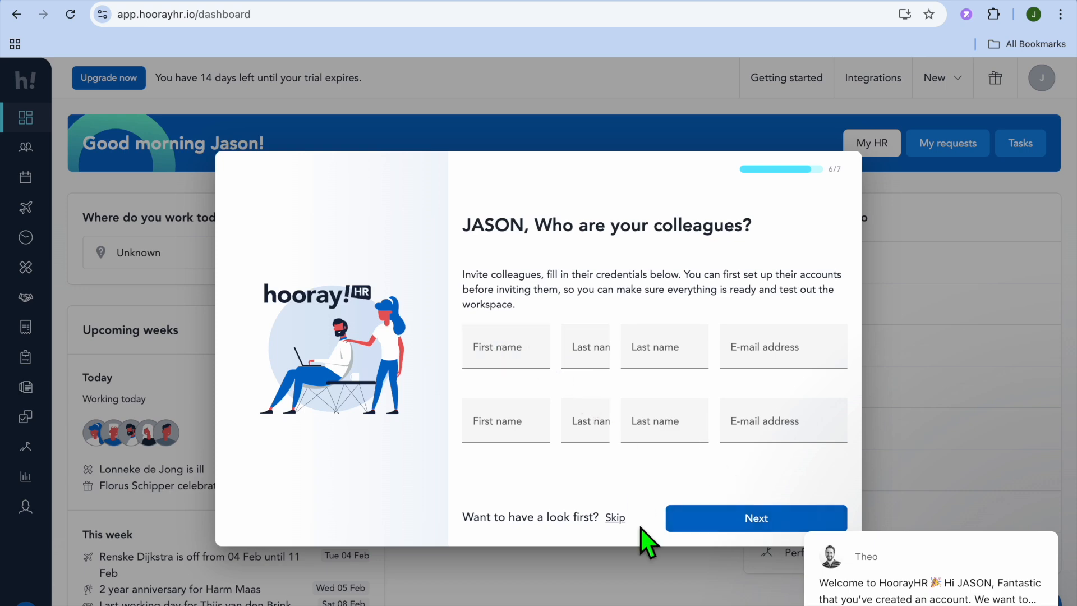
left_click(614, 516)
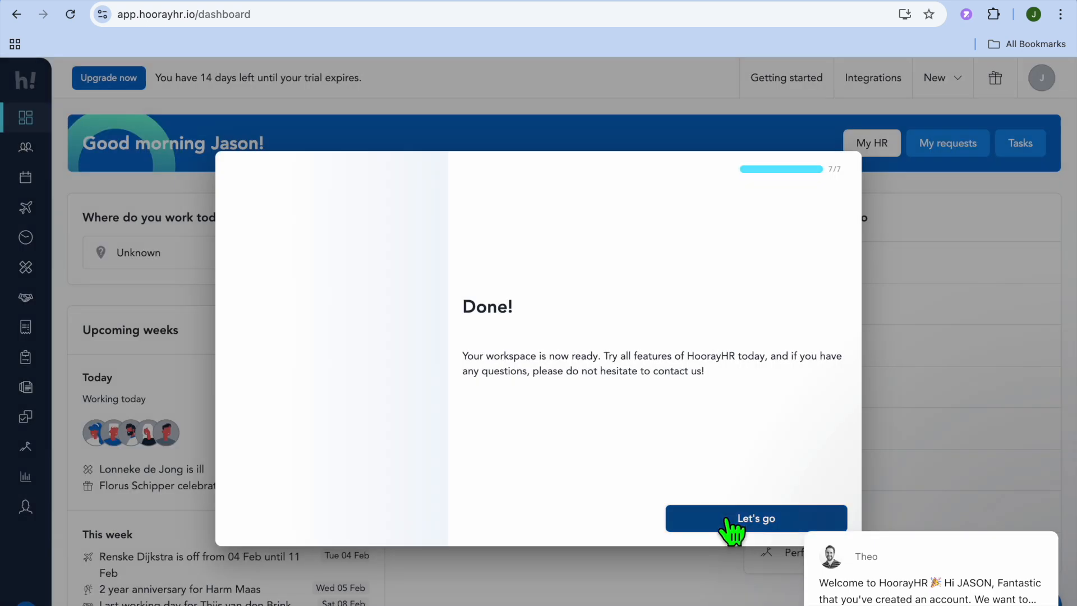
left_click(727, 520)
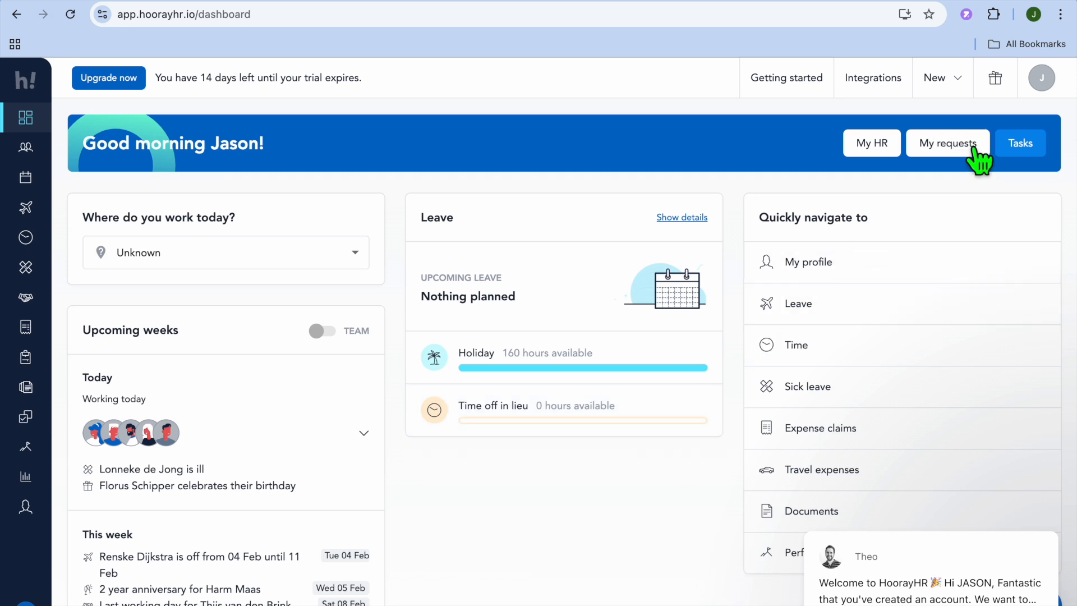
Open the company settings and review the locale, working hours, default working days and travel allowance sections.
left_click(1035, 86)
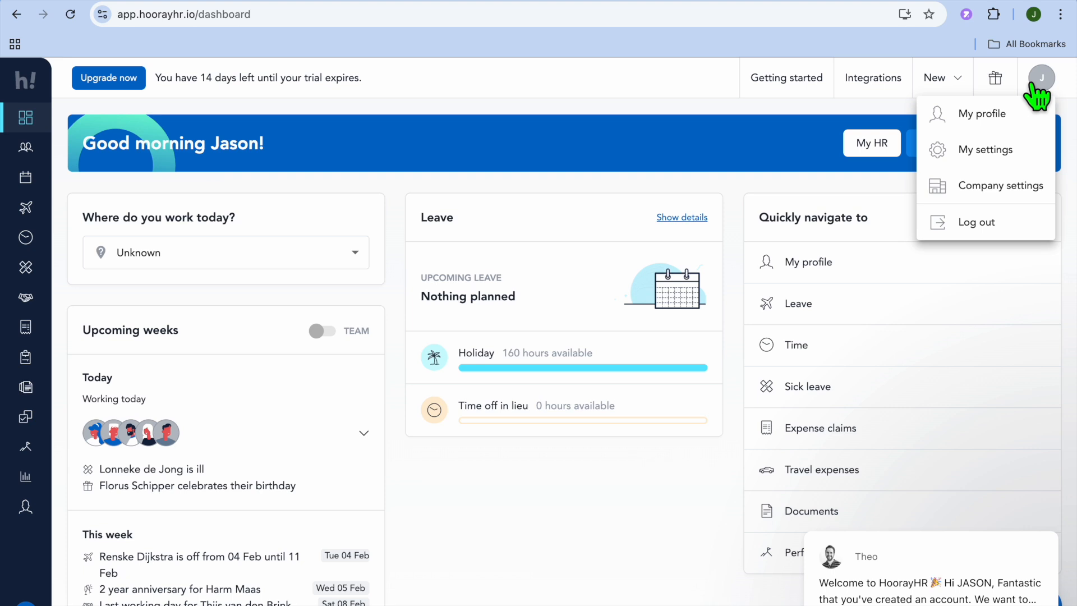
left_click(1010, 193)
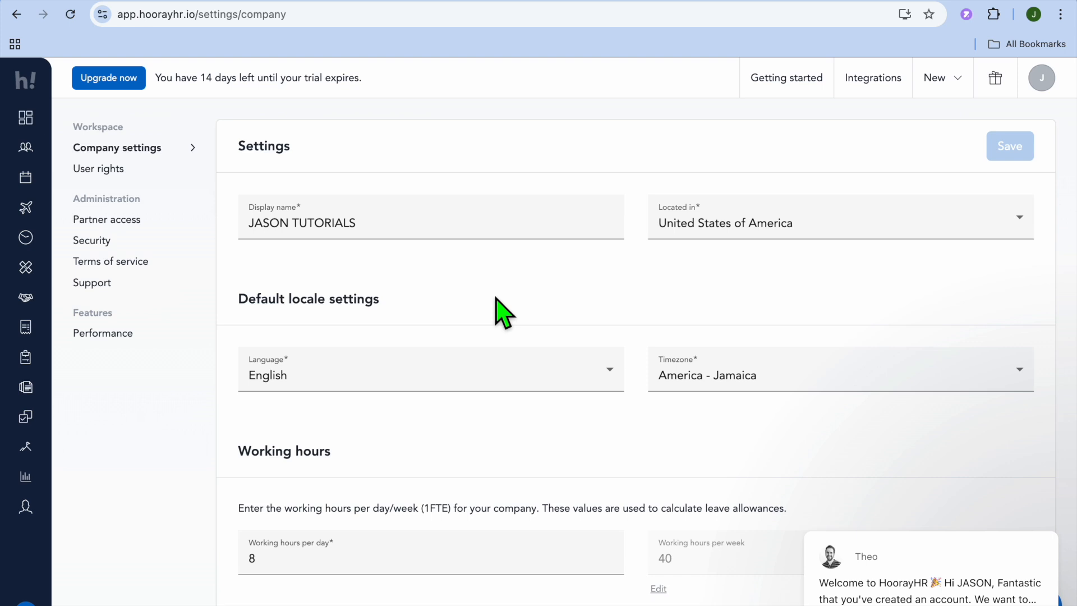
scroll(503, 314, "down", 5)
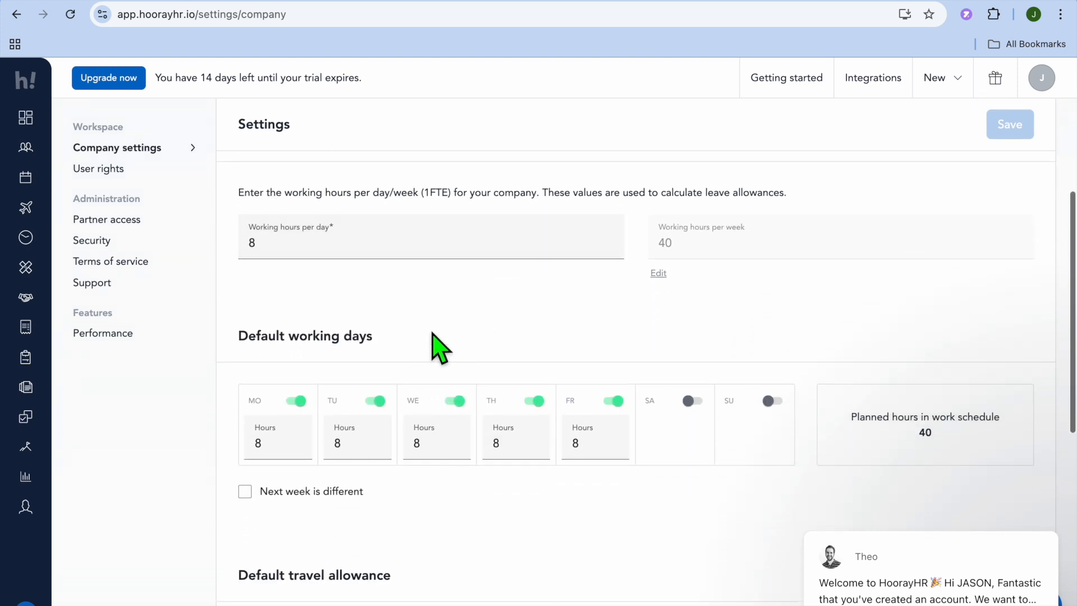
scroll(505, 409, "down", 5)
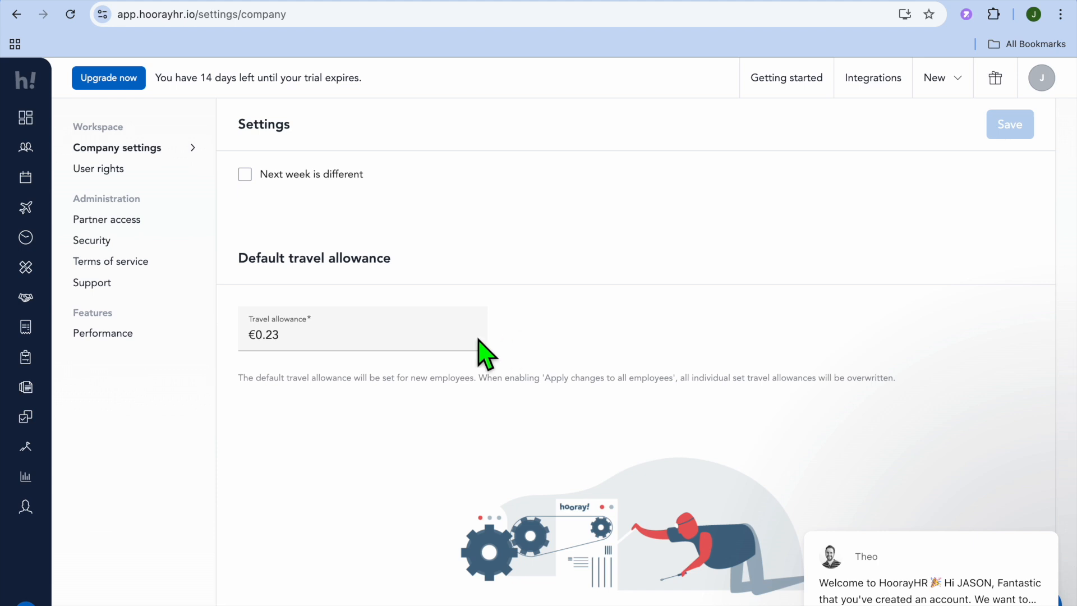
scroll(370, 343, "down", 3)
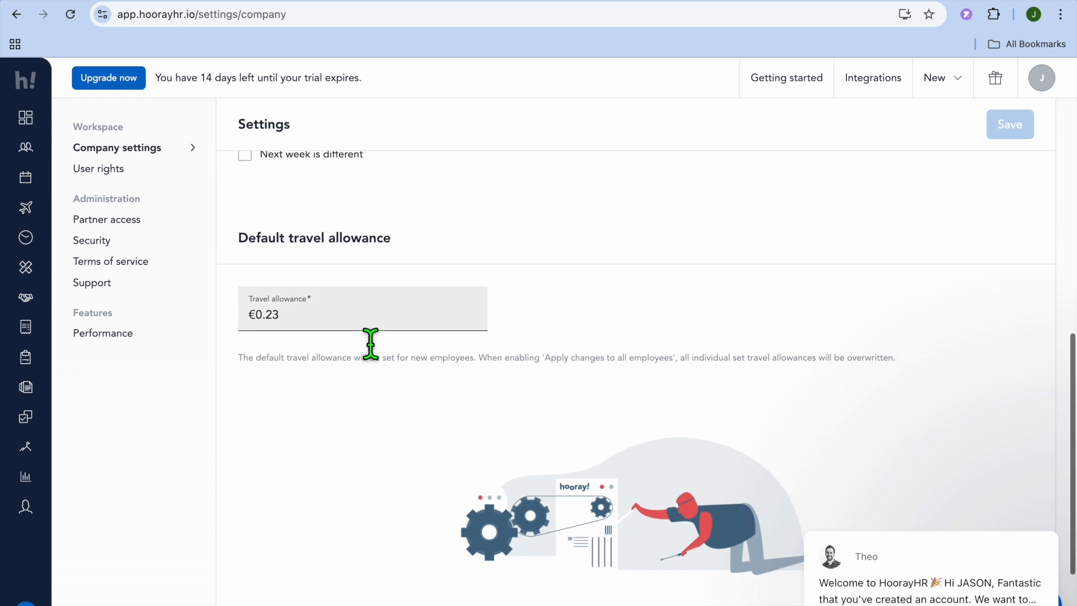
scroll(371, 344, "up", 10)
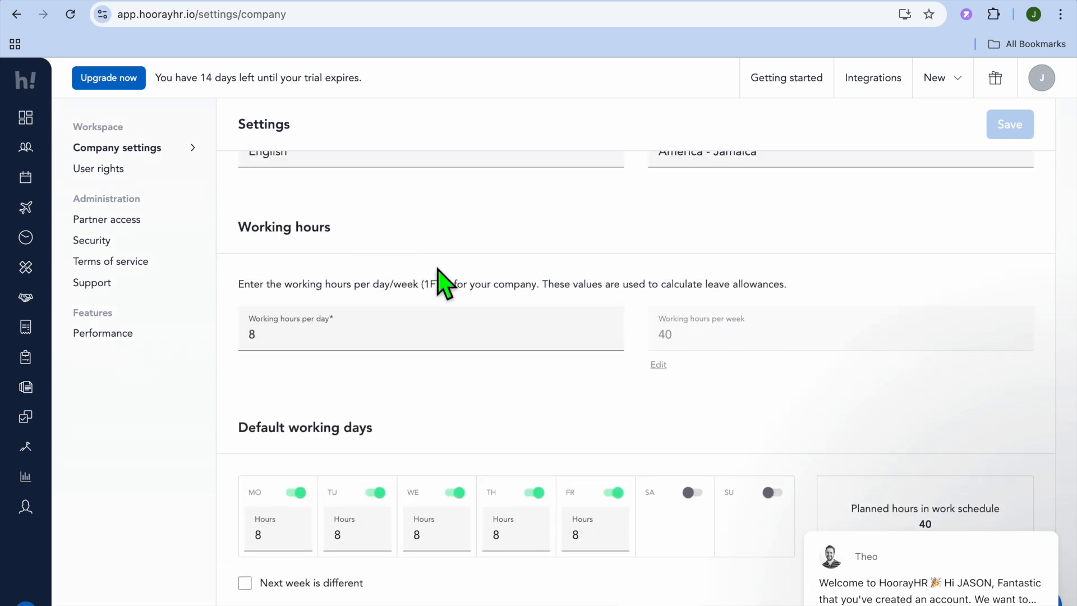
scroll(439, 278, "up", 3)
scroll(438, 278, "up", 1)
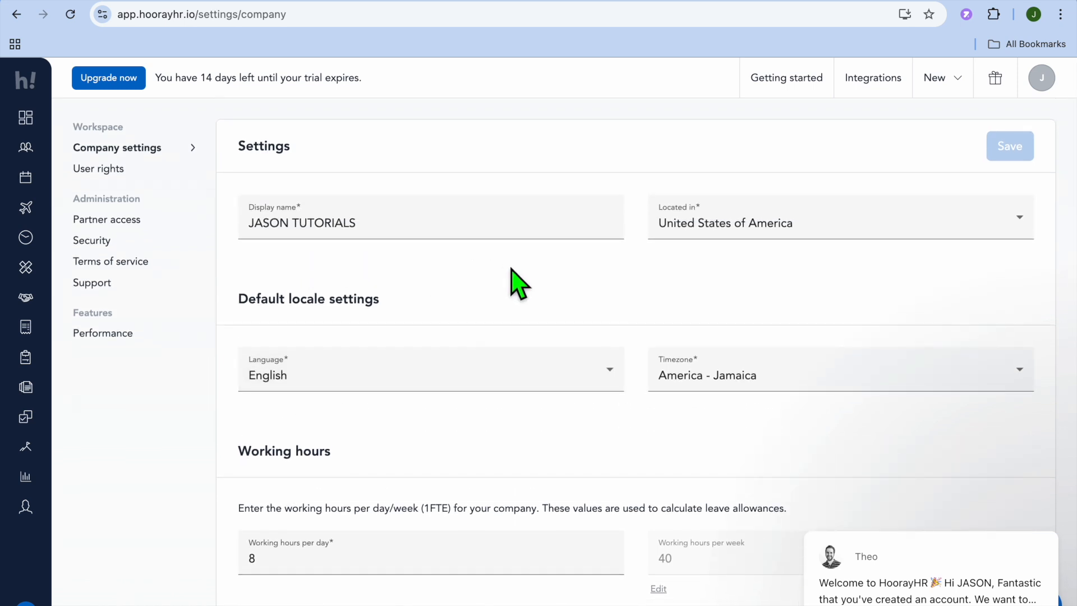
Go to the Colleagues overview and open the form for adding a colleague.
left_click(24, 154)
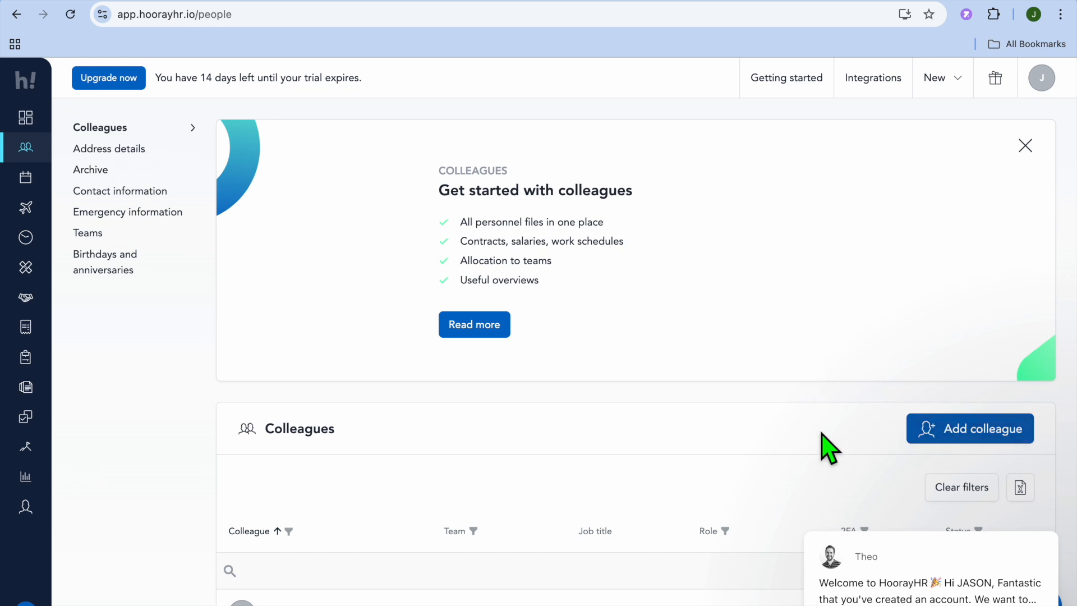
scroll(825, 448, "down", 5)
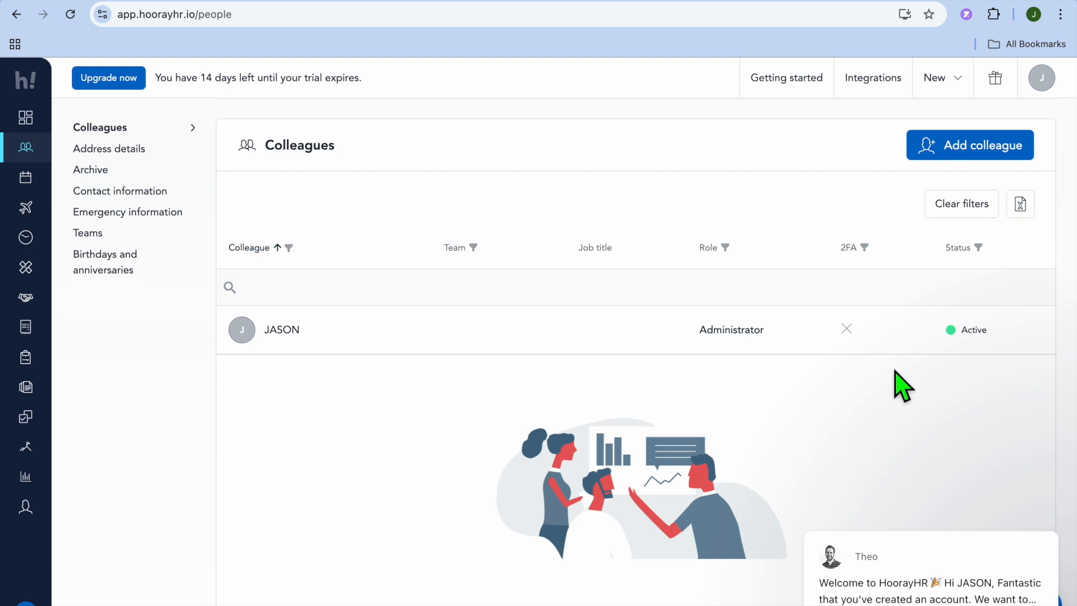
left_click(960, 148)
scroll(727, 248, "down", 2)
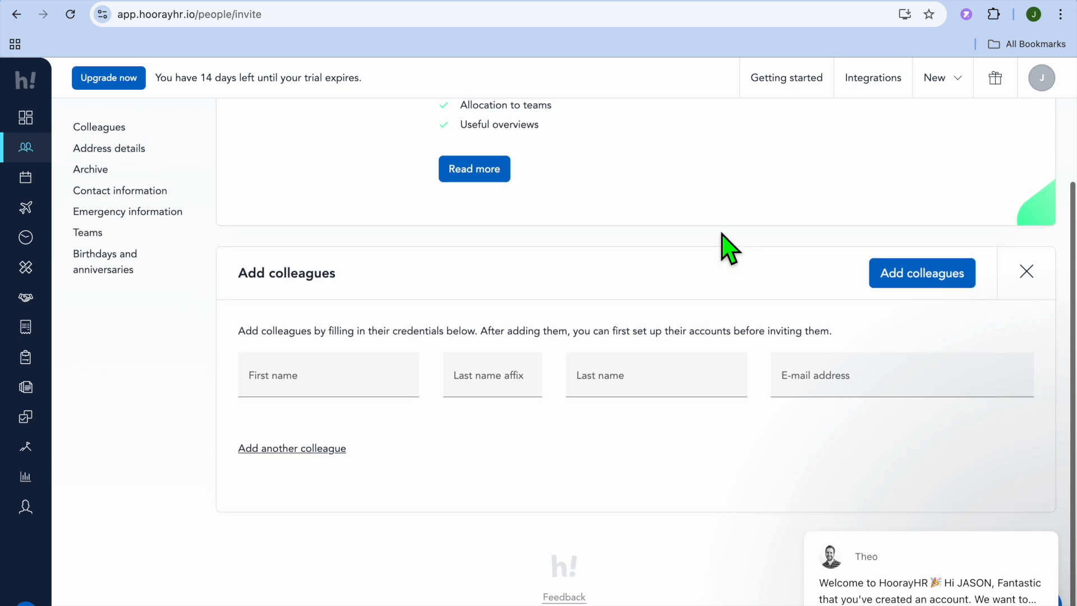
Fill in the colleague's first name and e-mail address, set the last name affix to Test, and add the colleague.
left_click(331, 376)
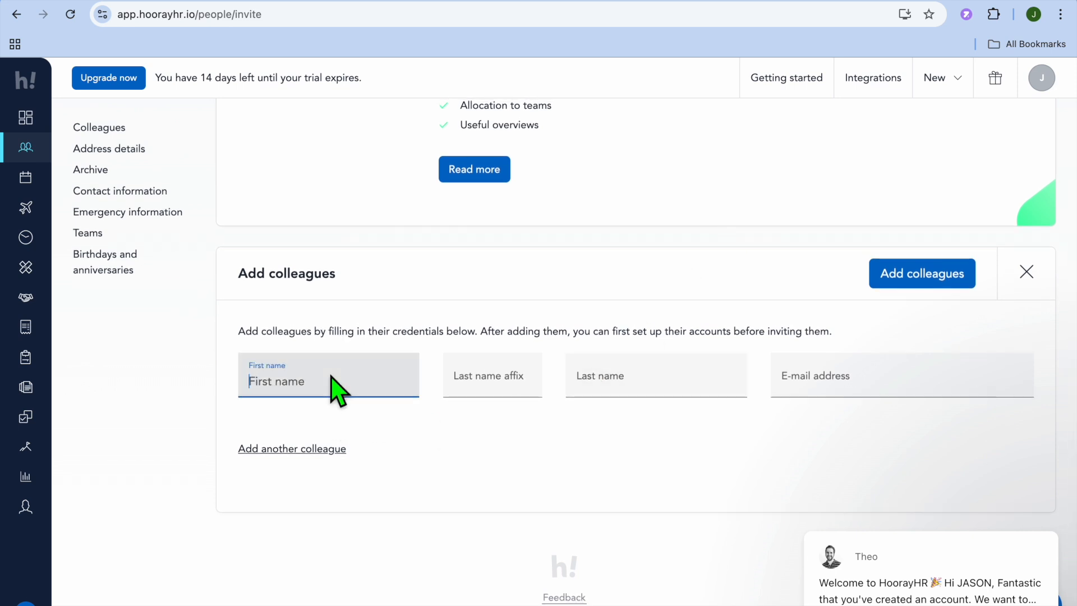
left_click(398, 429)
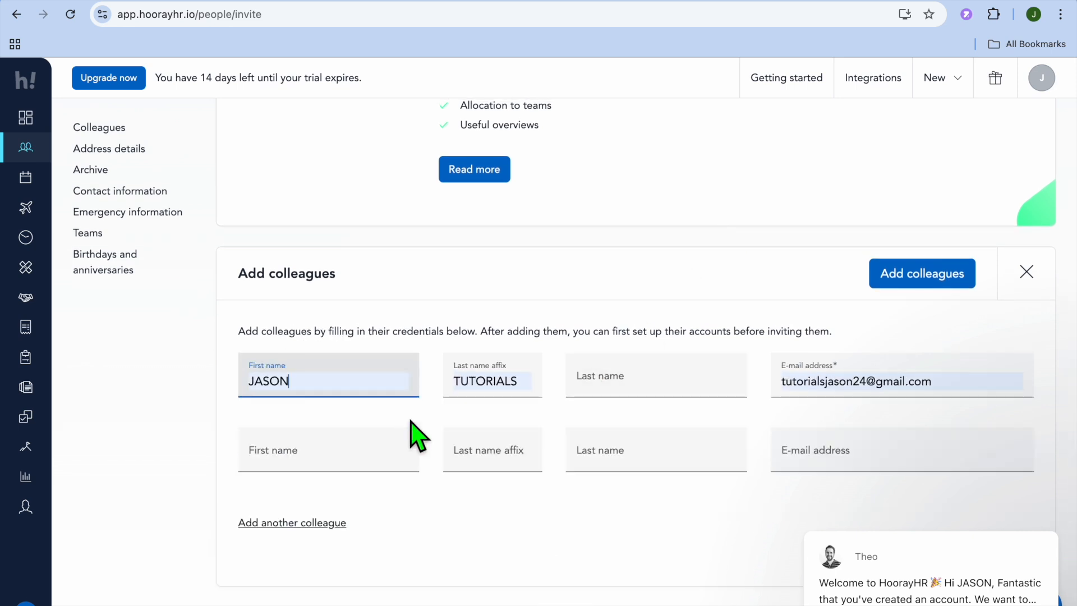
left_click(526, 393)
left_click_drag(526, 392, 464, 397)
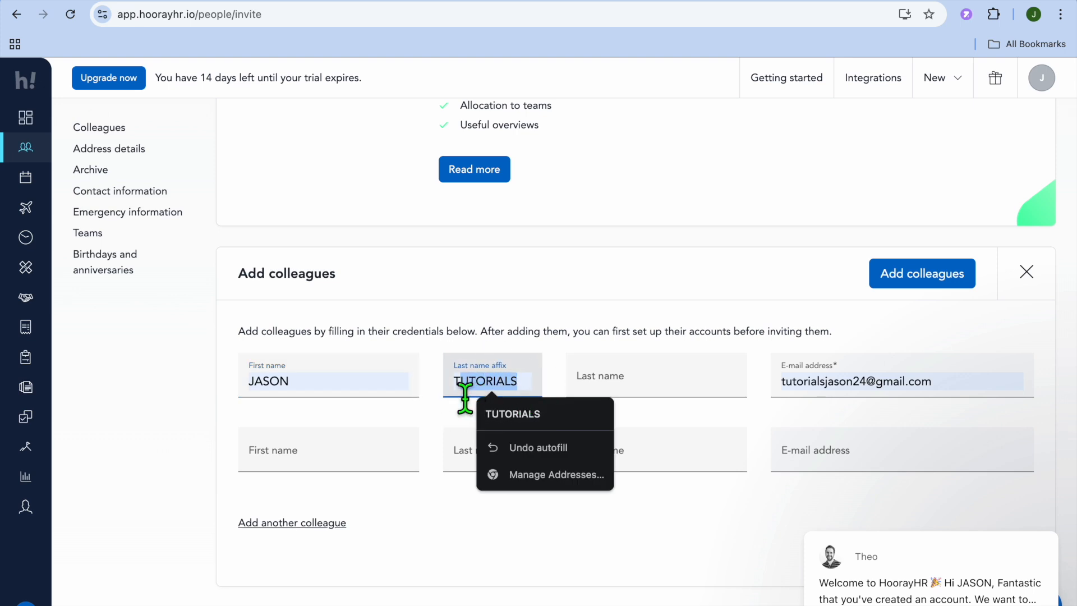
type("est")
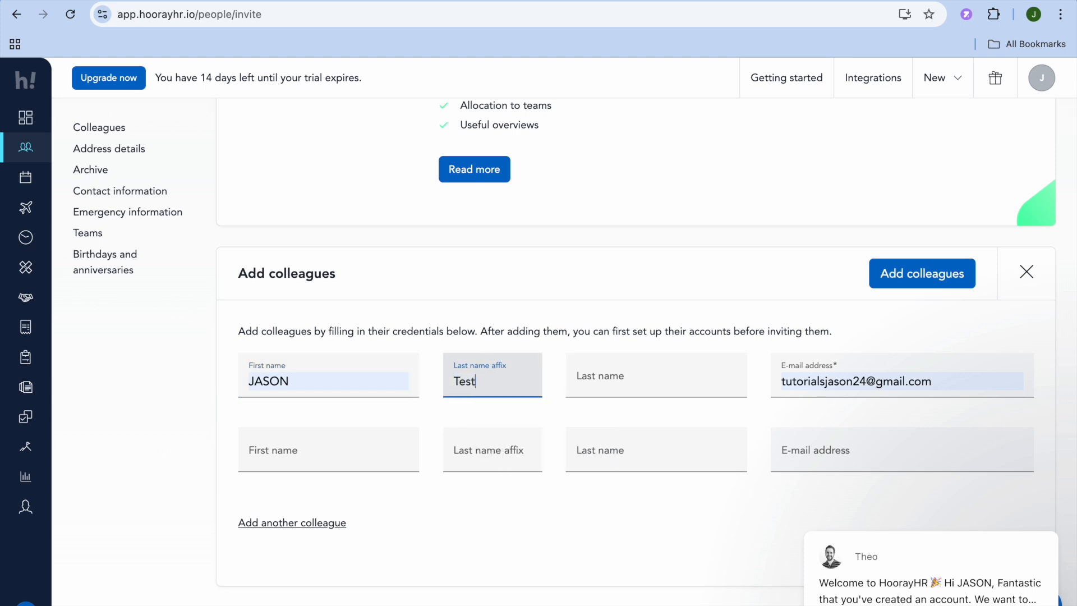
mouse_move(938, 590)
left_click(1026, 514)
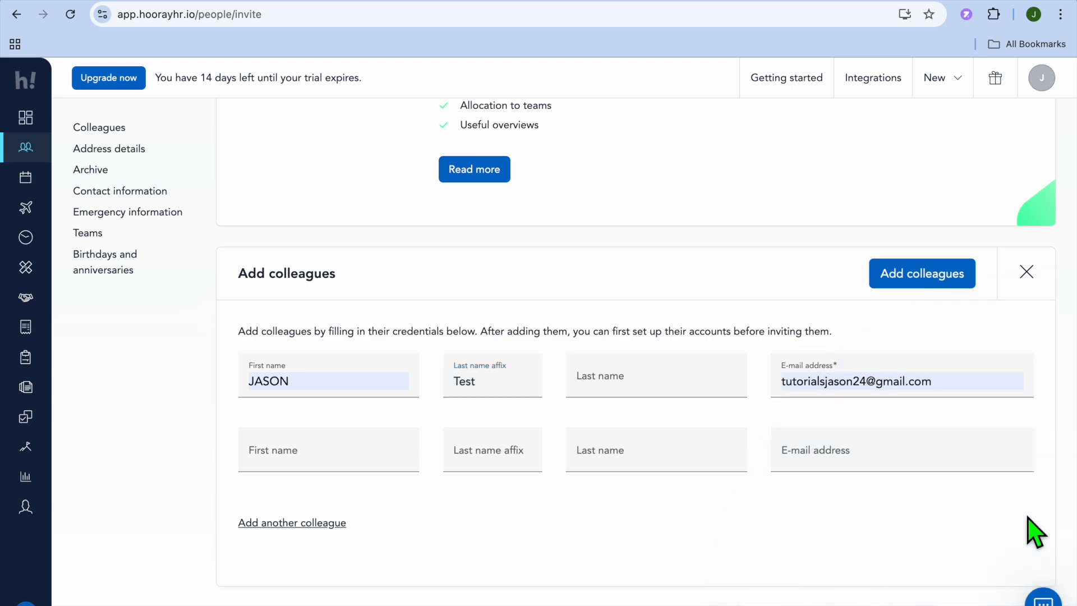
scroll(1032, 531, "down", 2)
scroll(1035, 530, "up", 5)
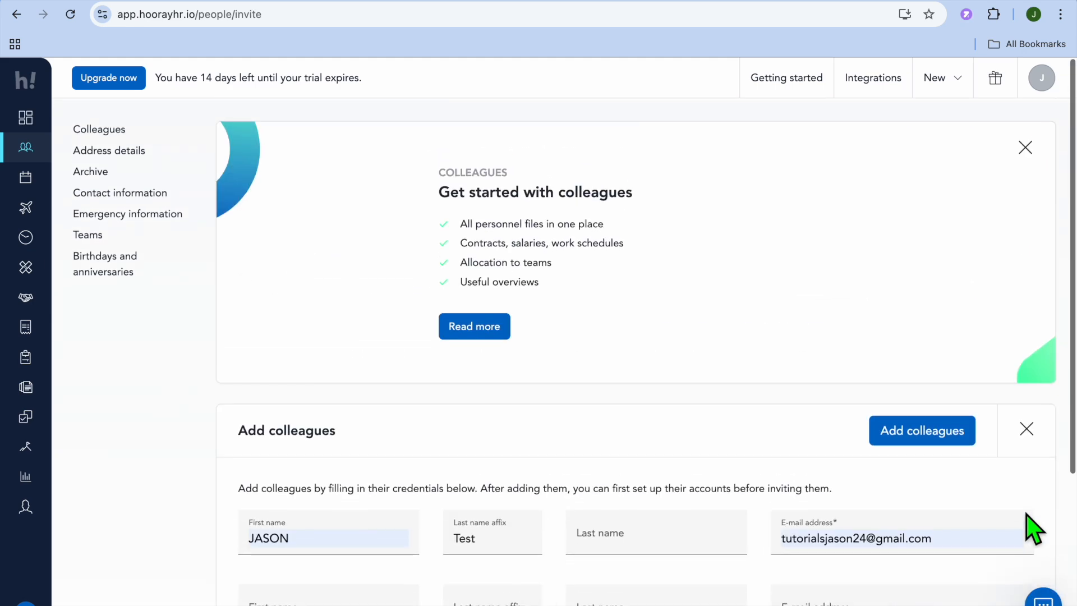
left_click(934, 436)
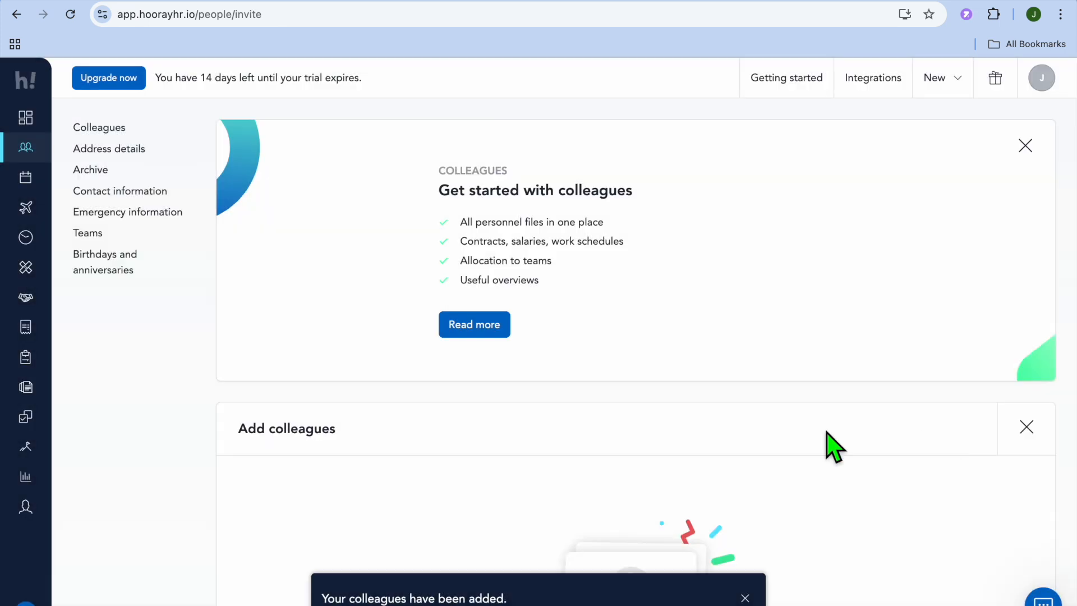
View the dashboard, go to the Leave overview, and open a new leave request form.
left_click(34, 116)
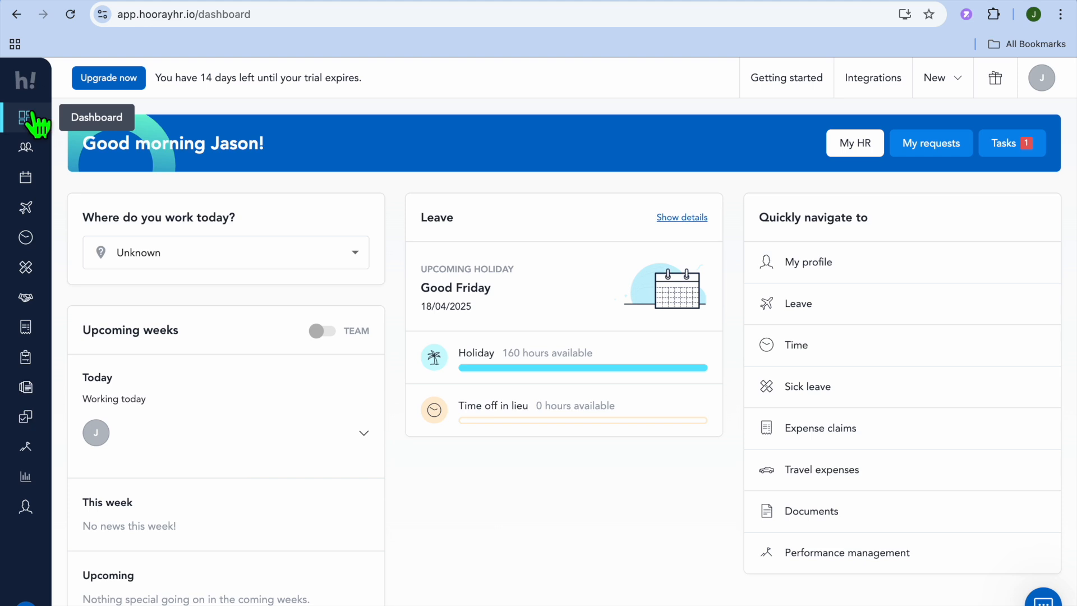
left_click(27, 208)
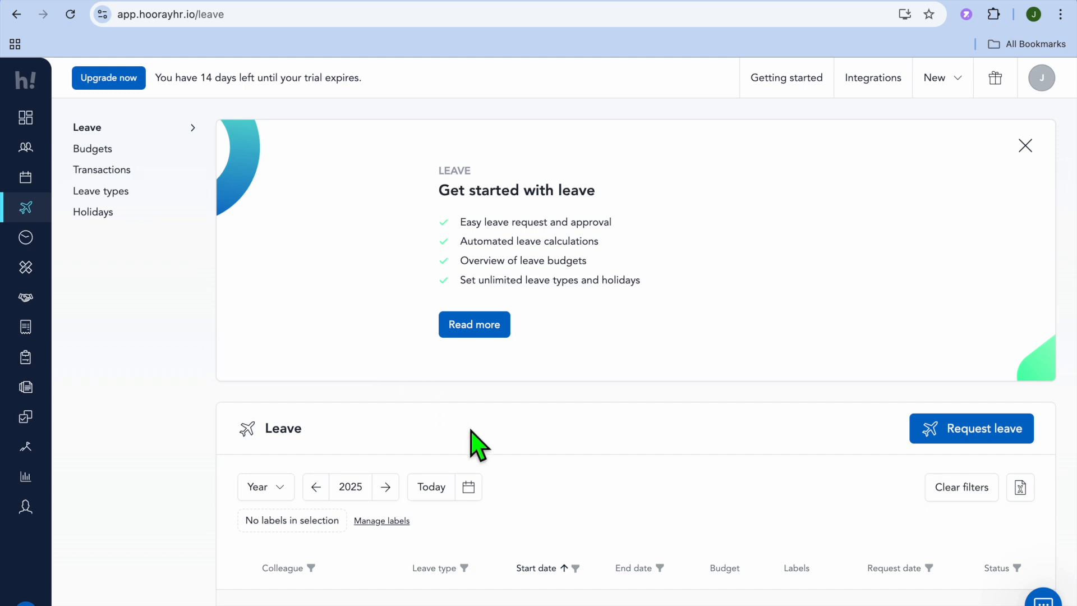
scroll(659, 444, "down", 1)
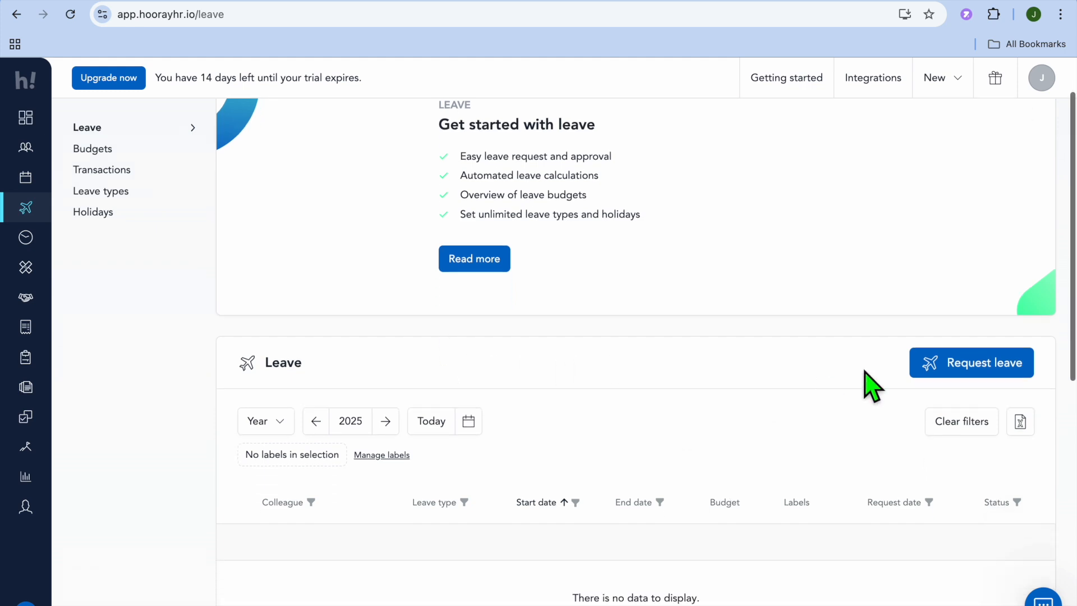
left_click(946, 367)
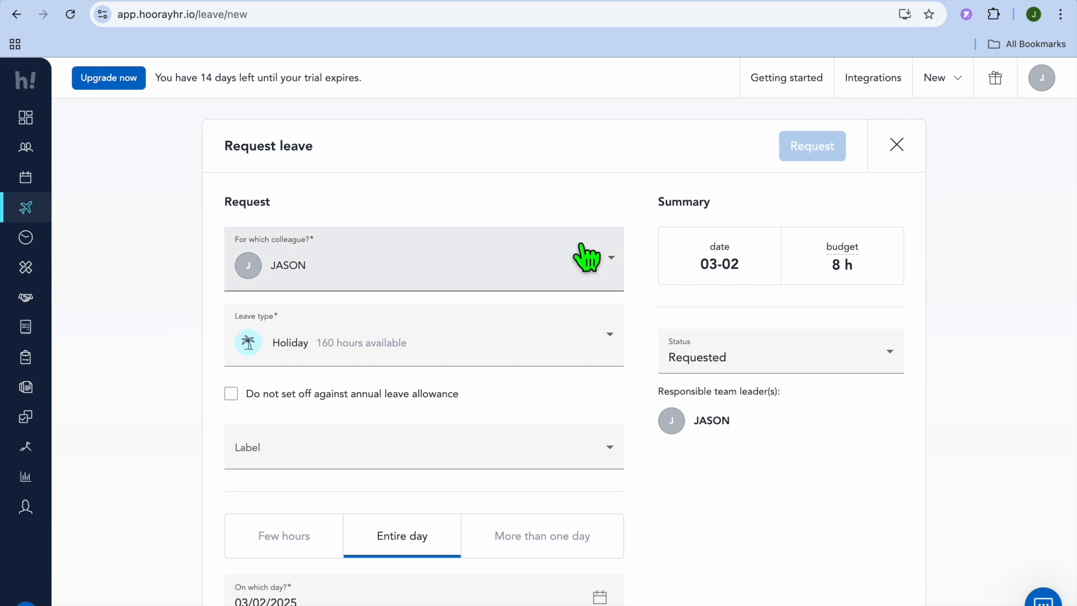
Review the available colleagues and leave types in the leave request, keeping Holiday as the leave type.
left_click(598, 286)
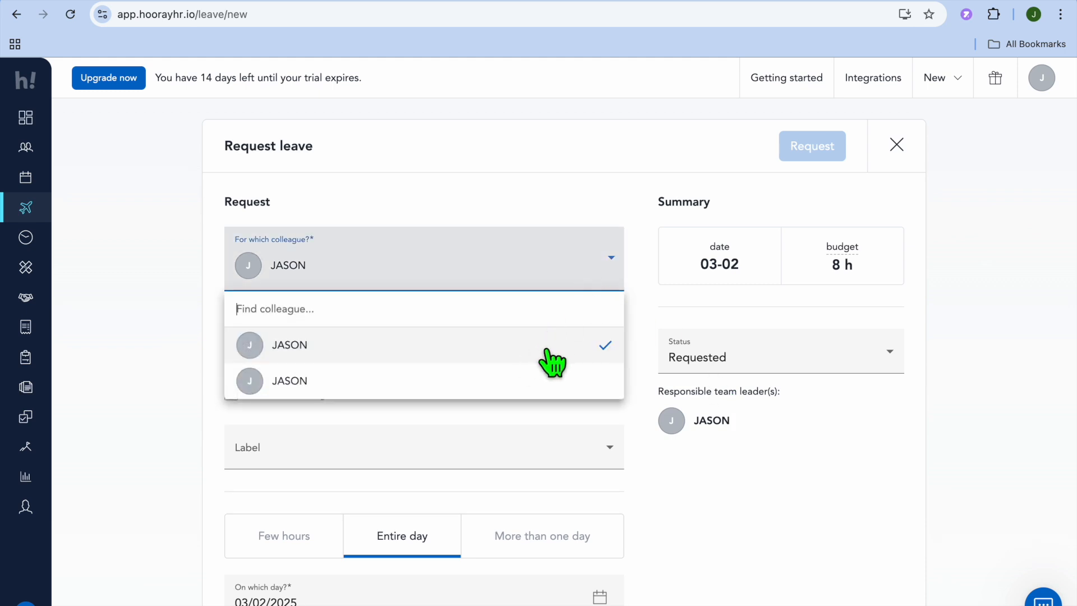
left_click(584, 192)
scroll(543, 377, "down", 3)
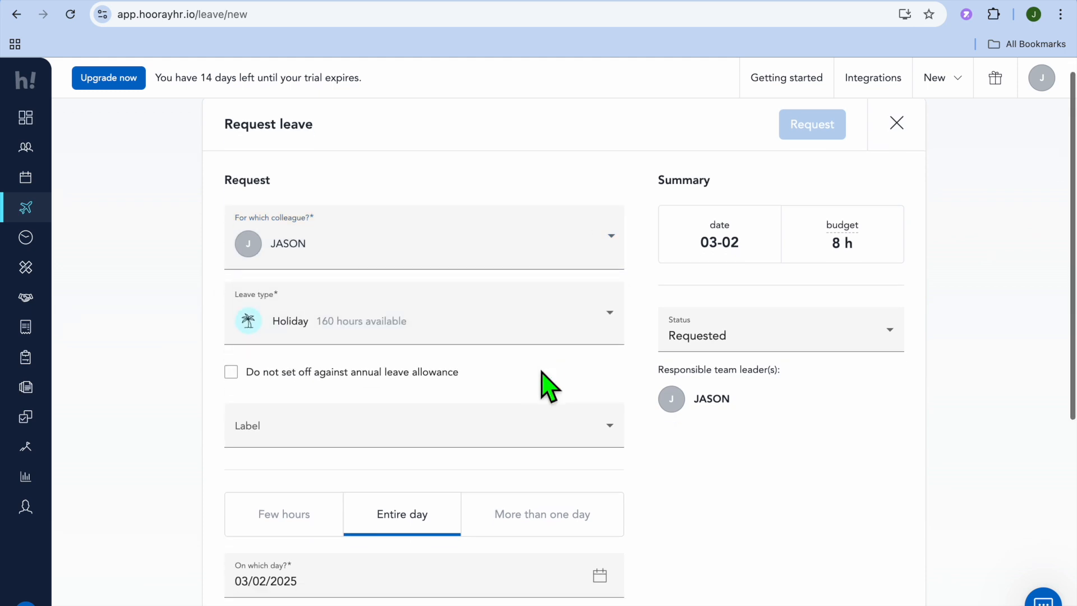
left_click(573, 271)
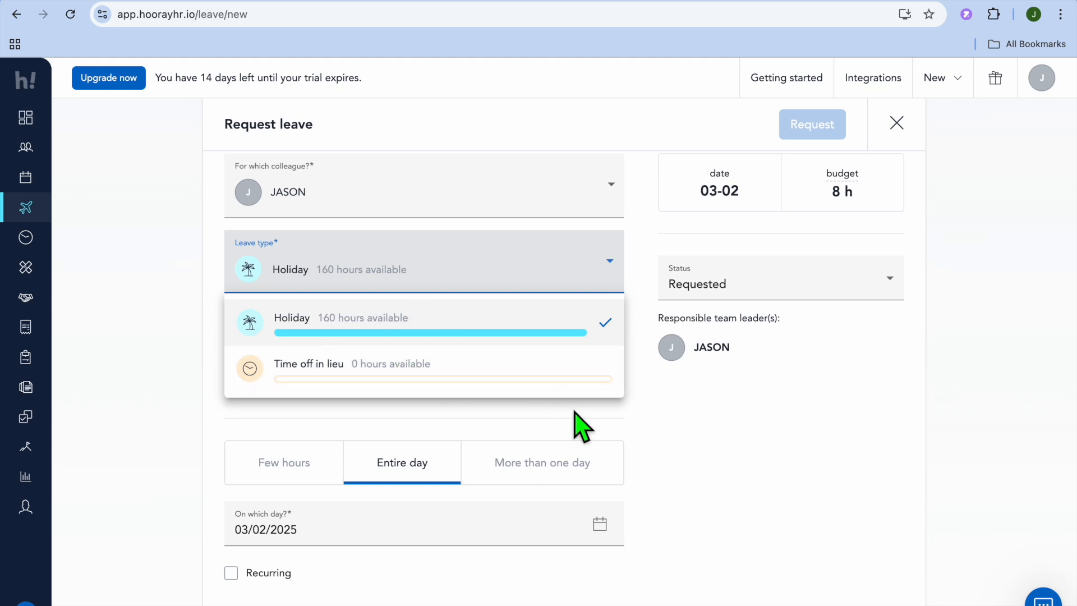
left_click(656, 410)
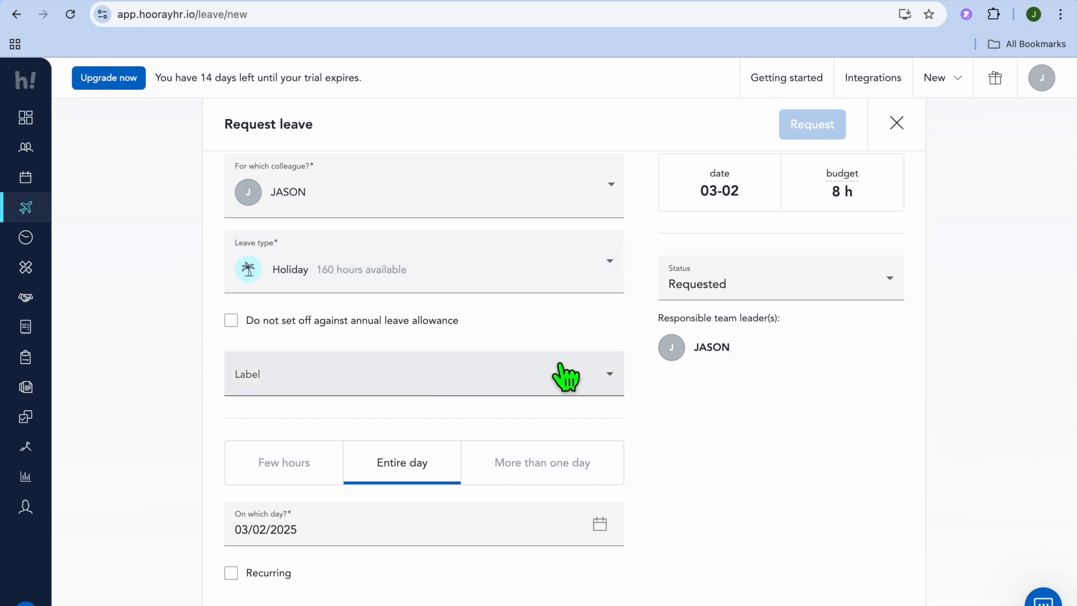
Review the labels available for the leave request and assign the Holiday label.
left_click(527, 377)
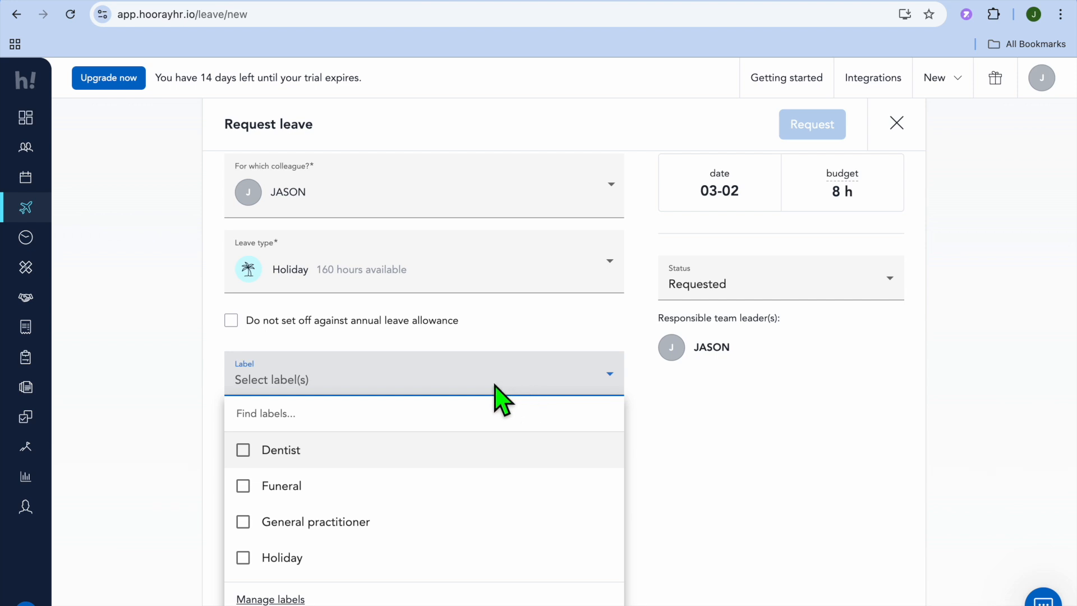
left_click(668, 461)
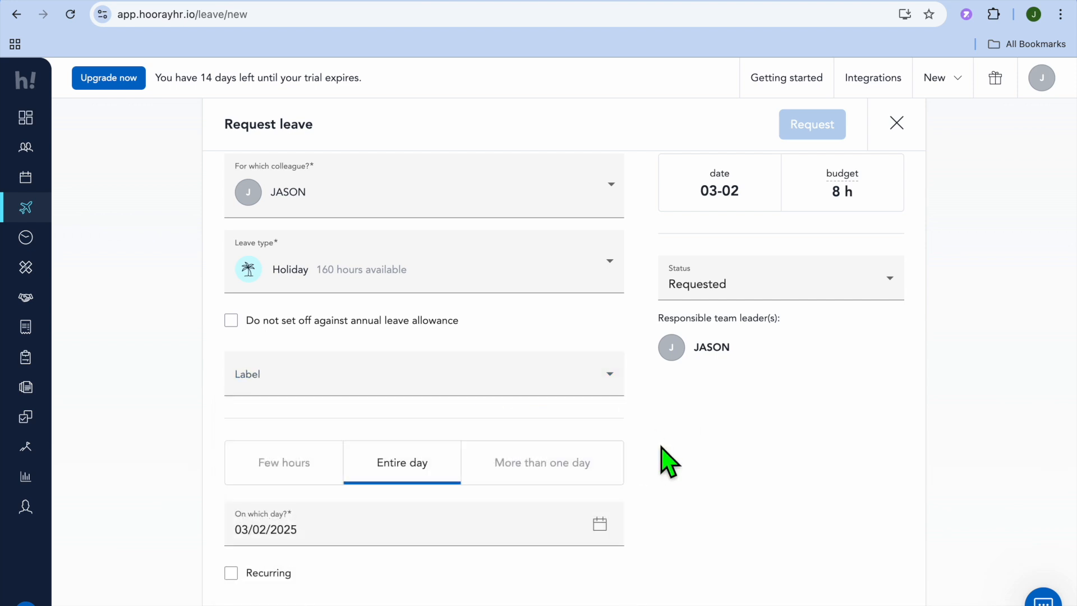
left_click(578, 388)
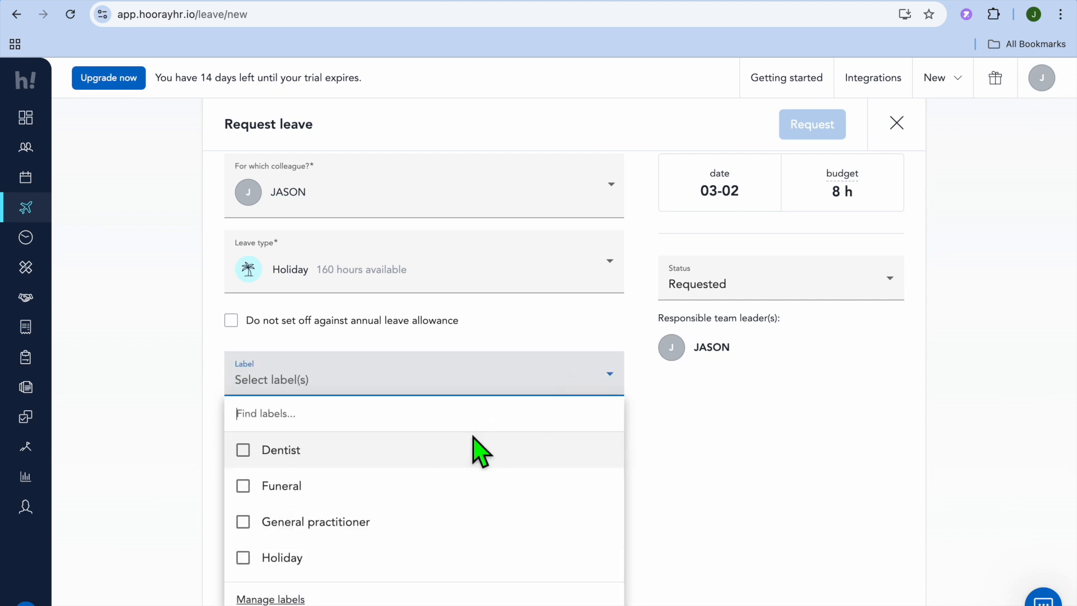
left_click(377, 555)
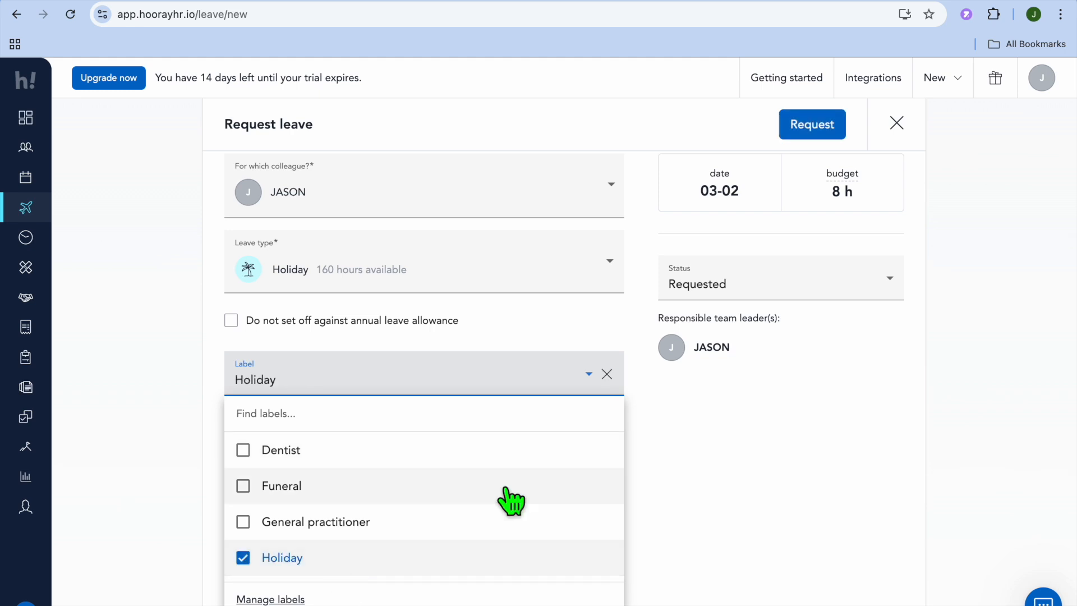
left_click(657, 484)
Try the few hours and more than one day durations, and return the leave request to an entire day.
scroll(656, 487, "down", 5)
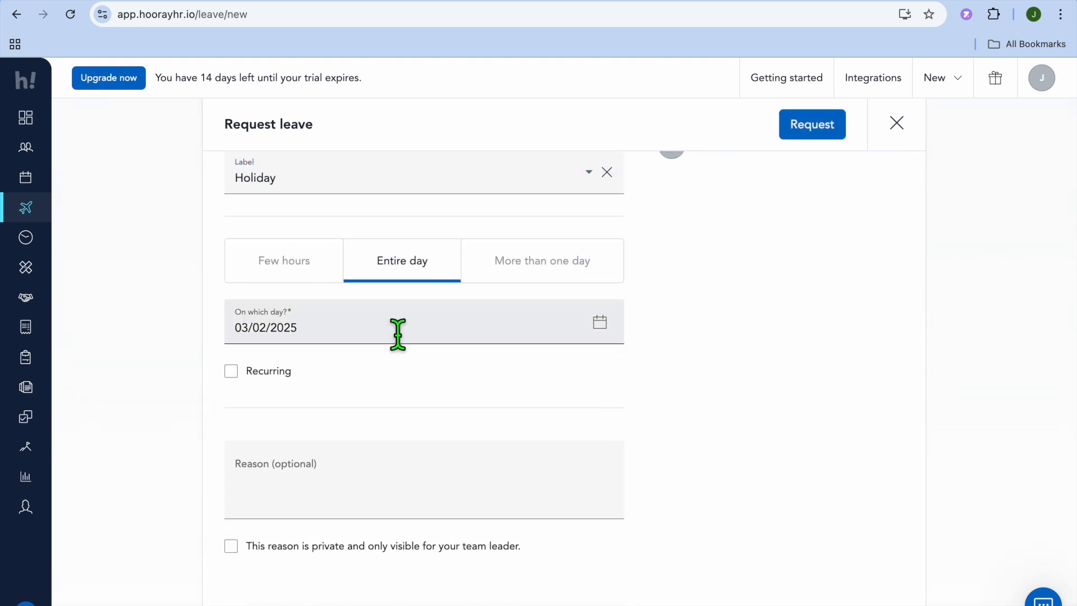
left_click(288, 262)
left_click(409, 265)
left_click(541, 267)
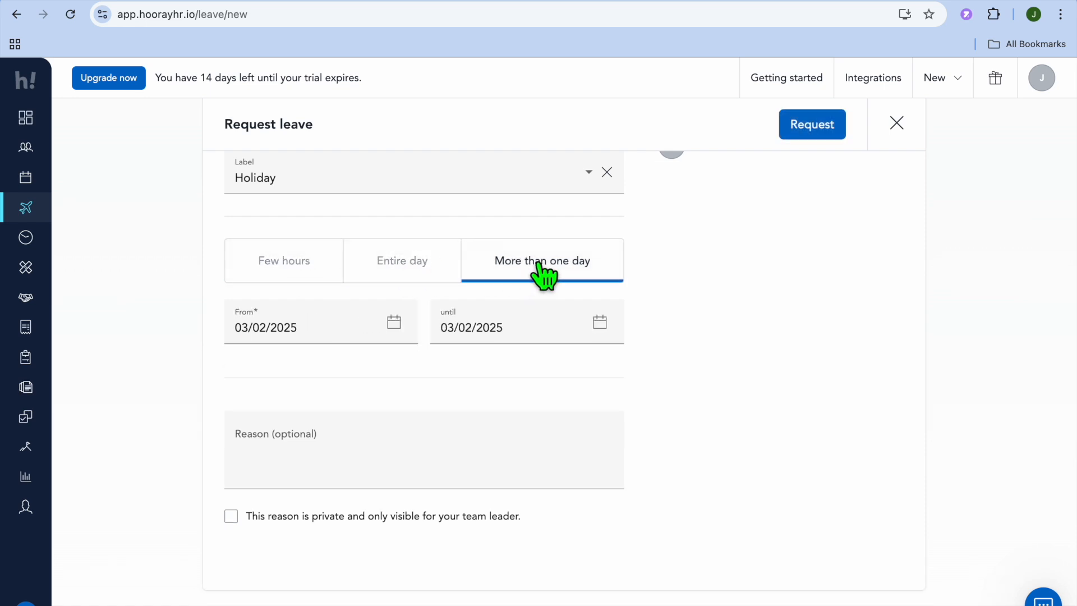
left_click(402, 268)
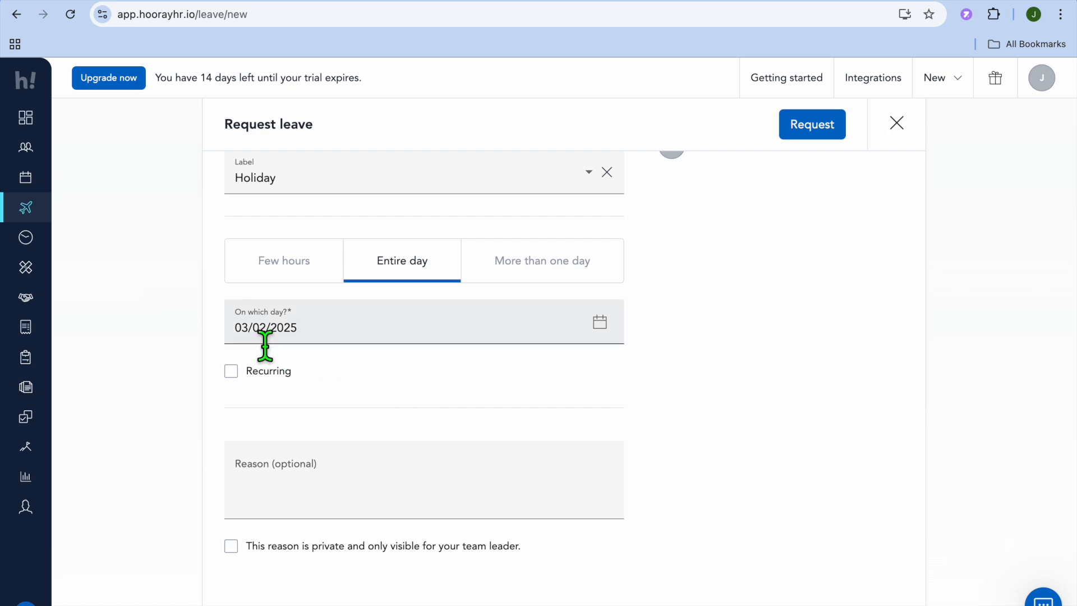
Enable recurrence for the leave request to check the repeat intervals, and disable it again.
left_click(230, 373)
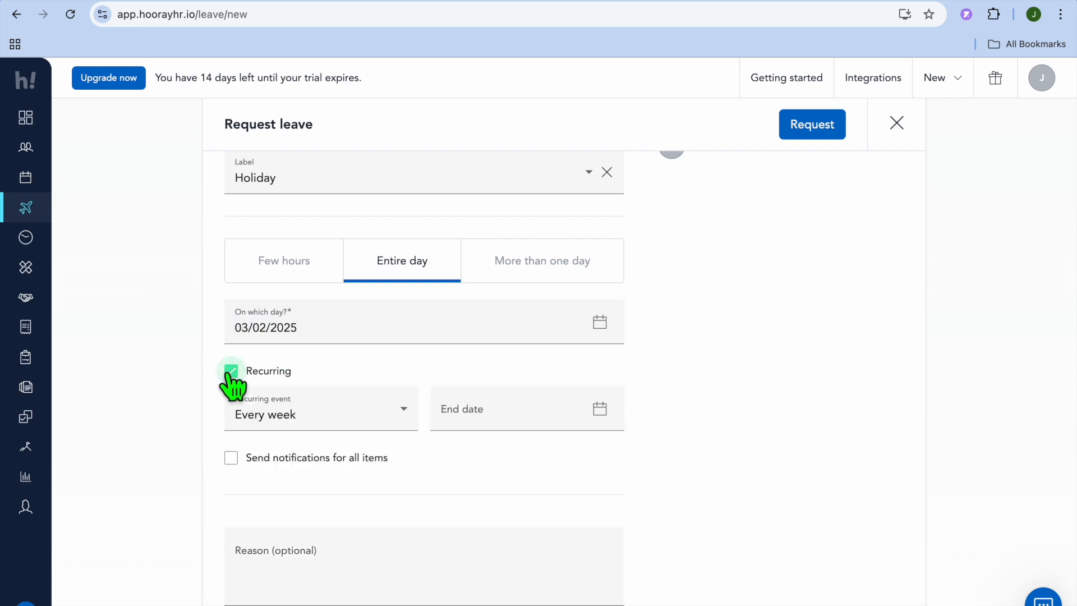
left_click(387, 425)
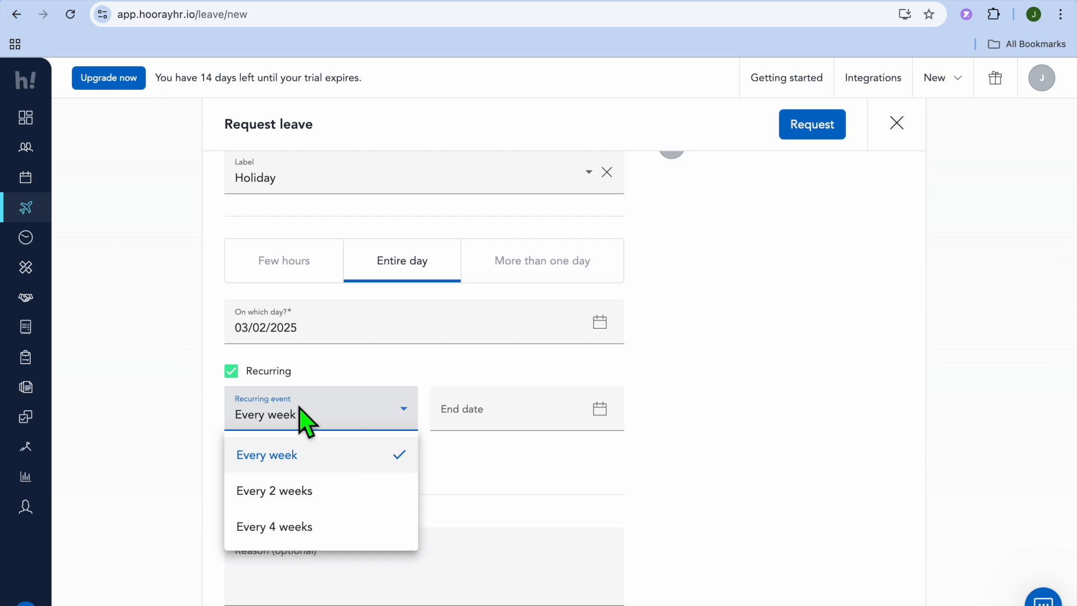
left_click(523, 421)
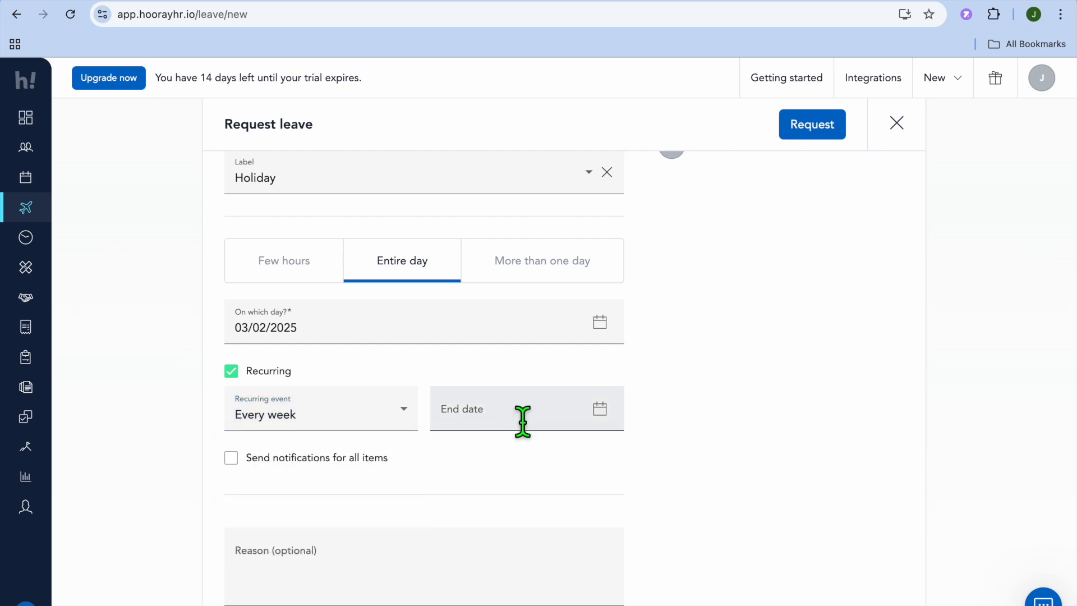
left_click(239, 374)
Check the optional reason section and submit the entire-day holiday leave request.
scroll(397, 473, "down", 2)
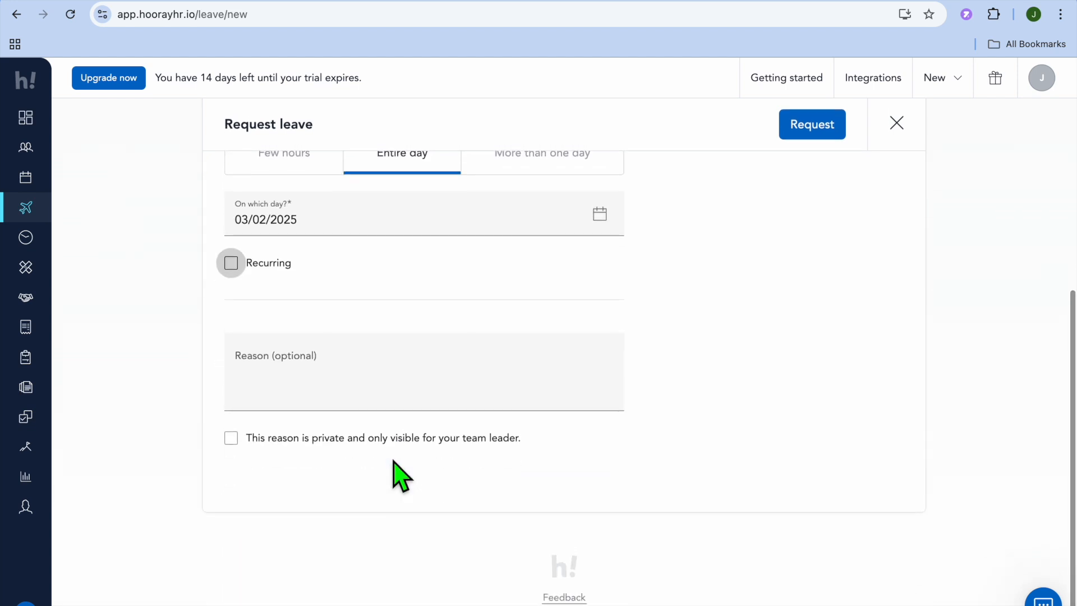
scroll(832, 229, "up", 2)
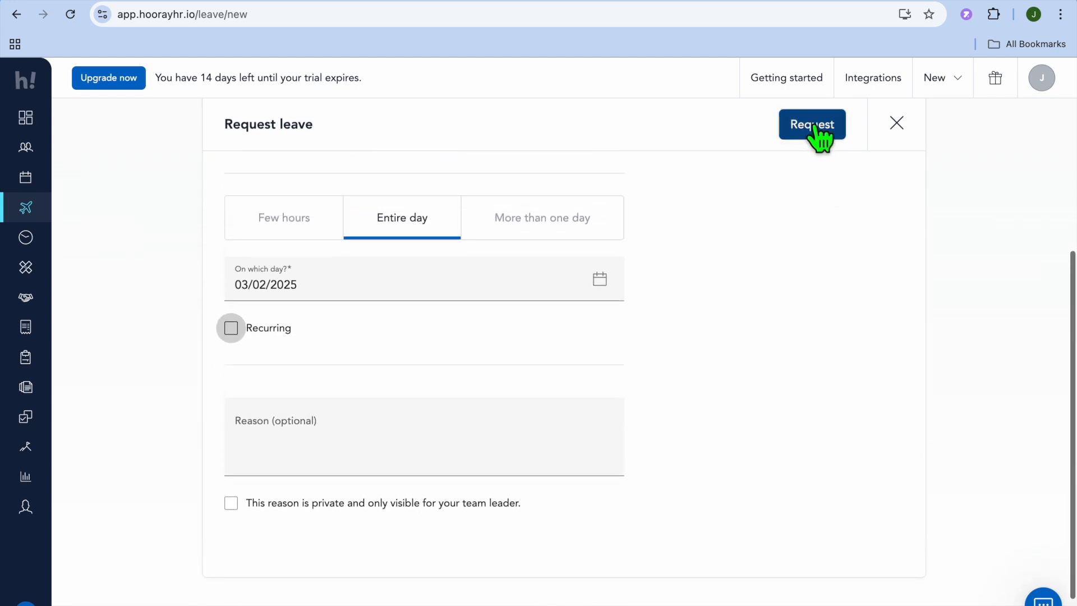
left_click(813, 126)
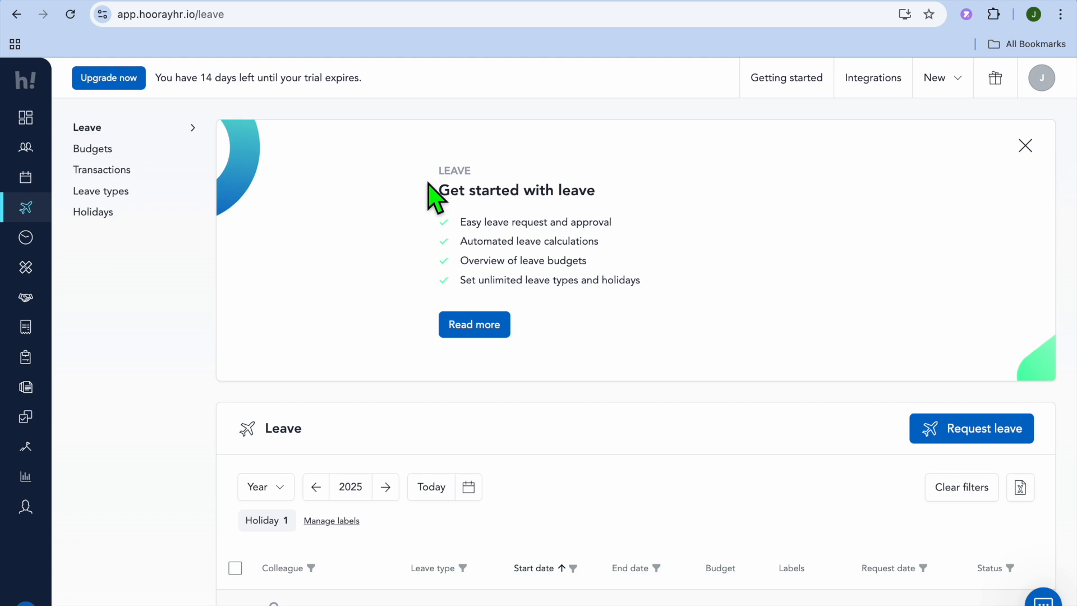
Go to the Time overview and open the form for adding hours.
left_click(26, 238)
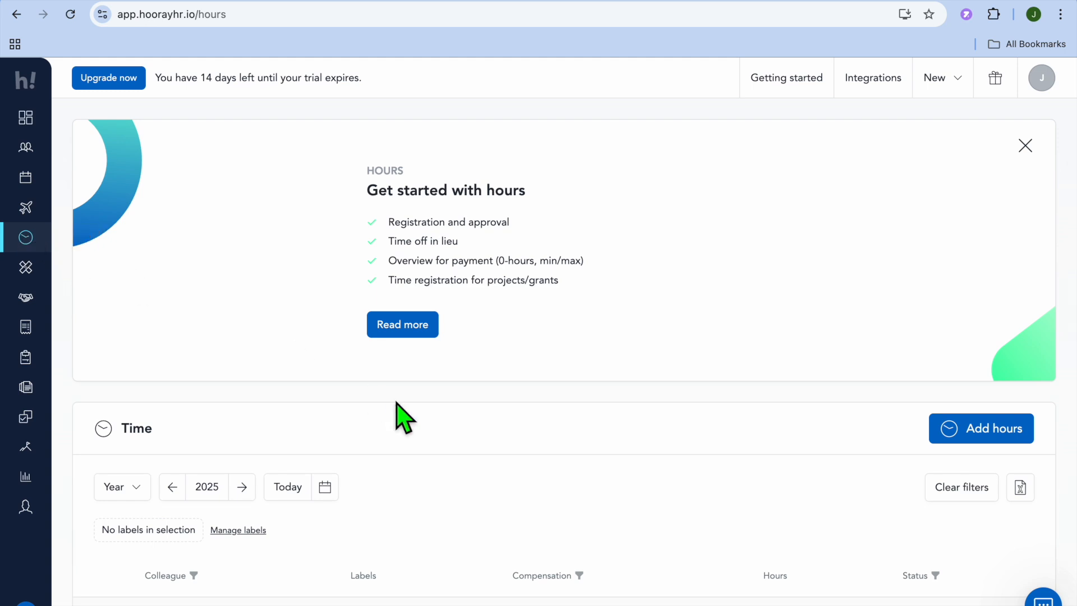
scroll(656, 447, "down", 1)
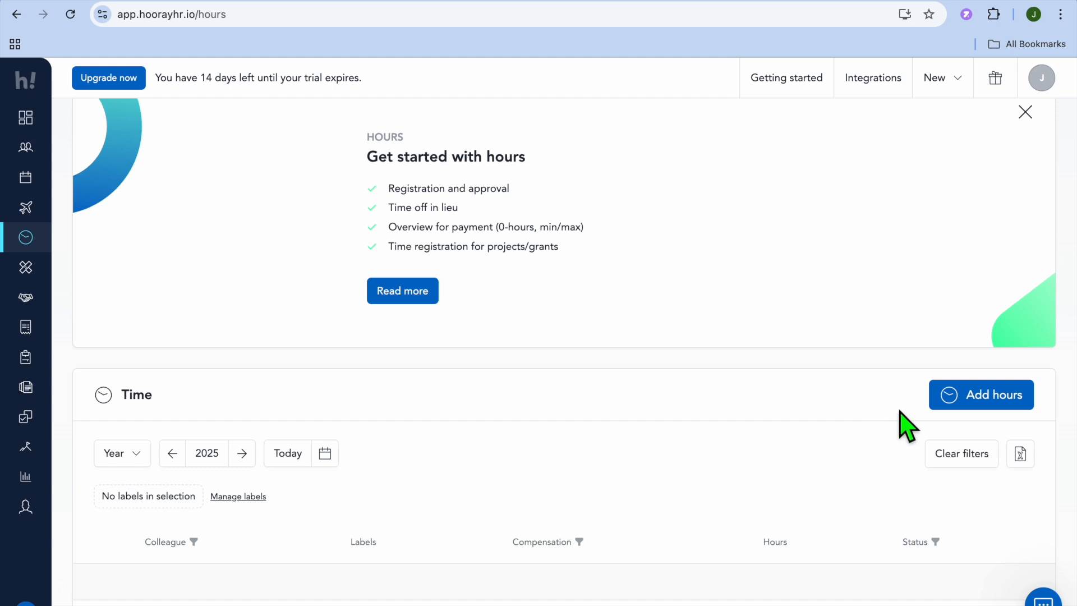
left_click(976, 412)
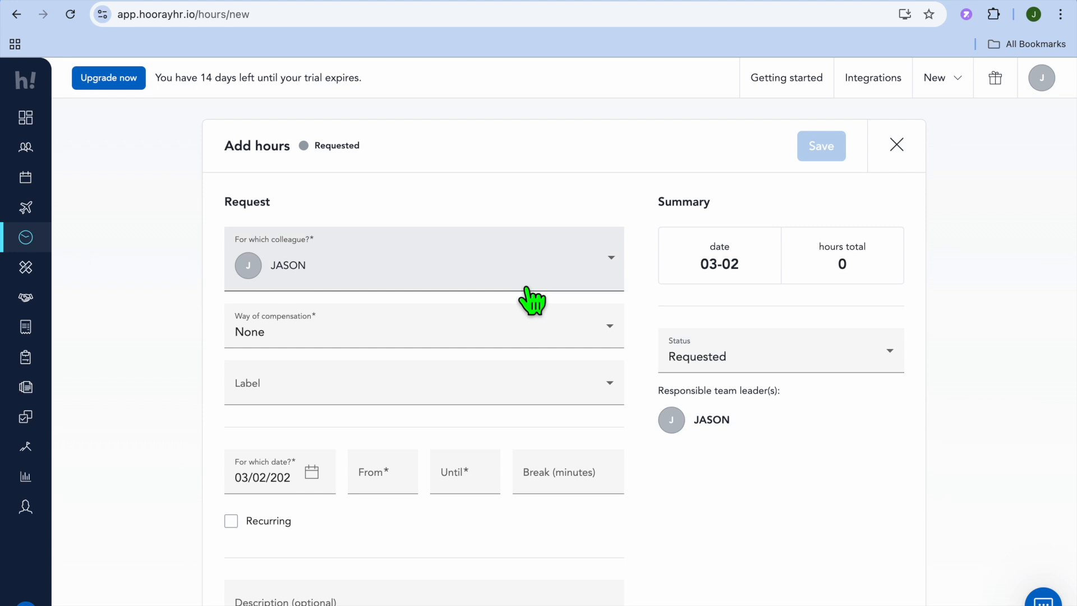
Set the way of compensation to Pay out and assign the Hours label to the hours entry.
left_click(596, 345)
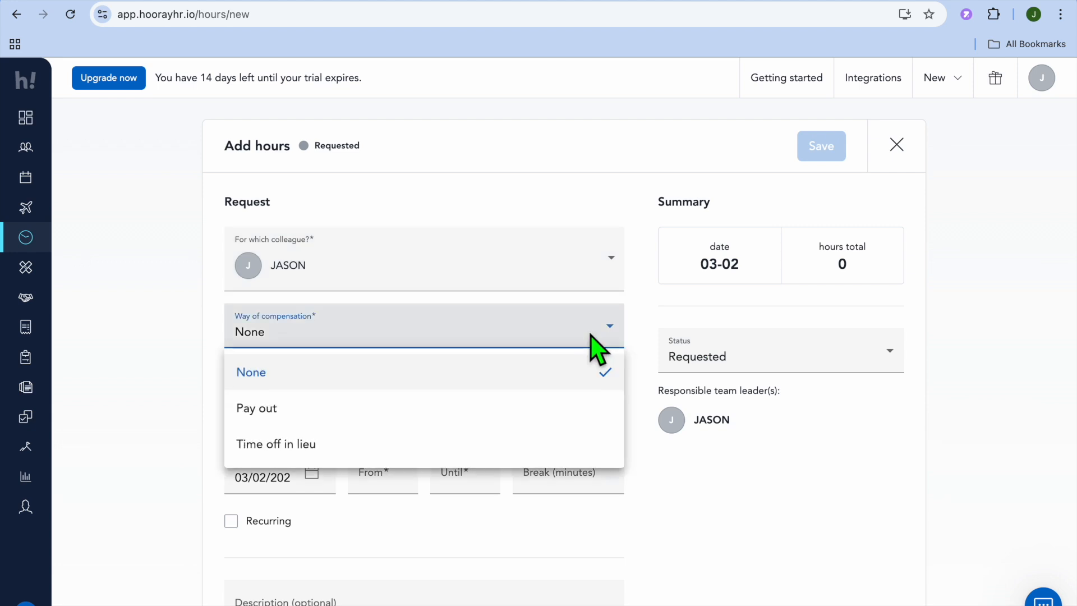
left_click(480, 413)
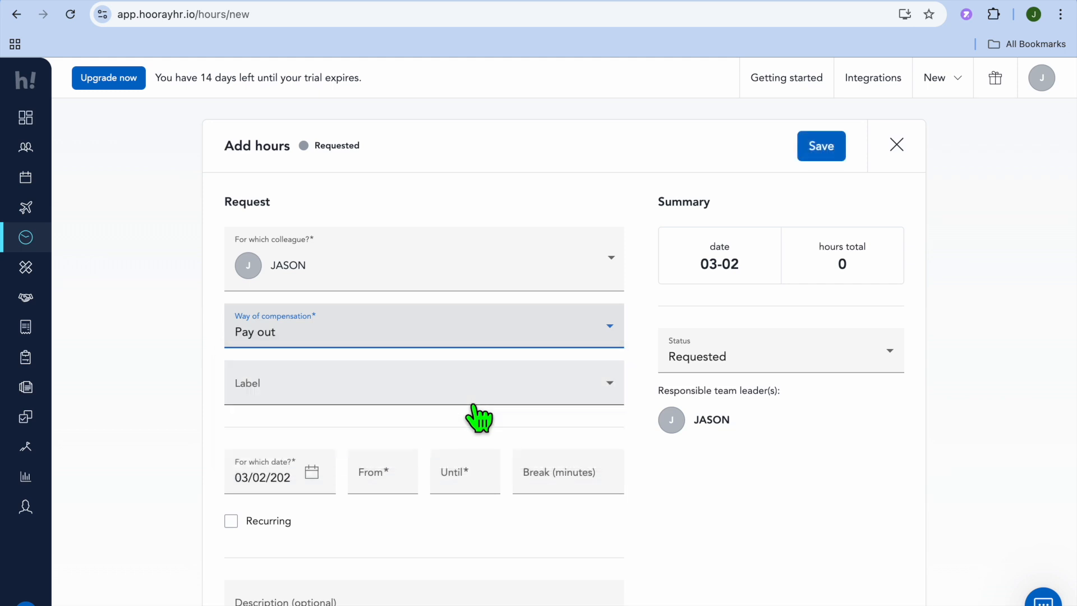
left_click(618, 387)
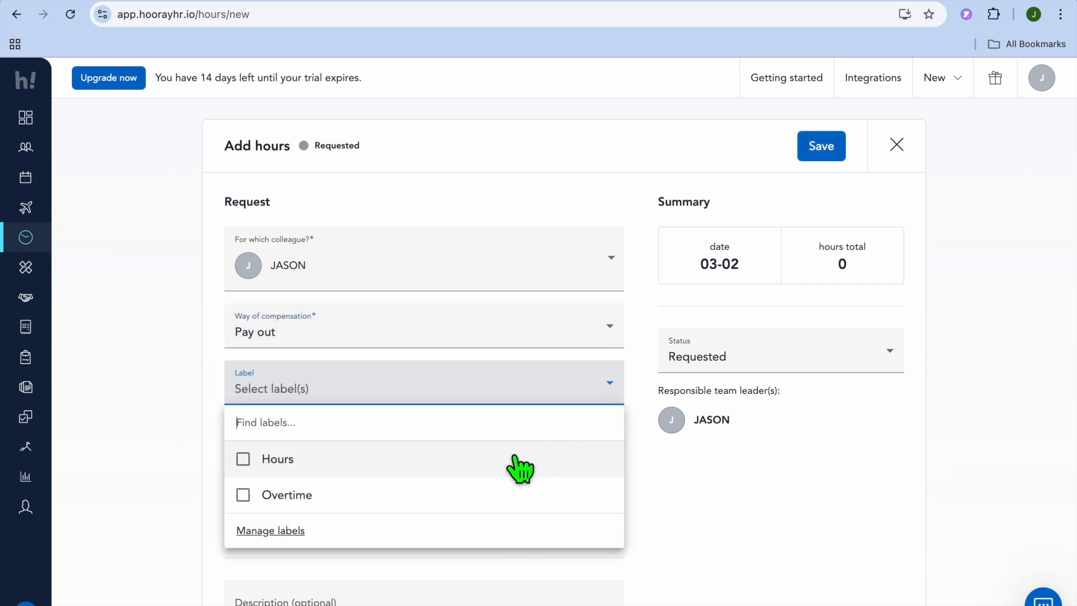
left_click(289, 466)
left_click(693, 477)
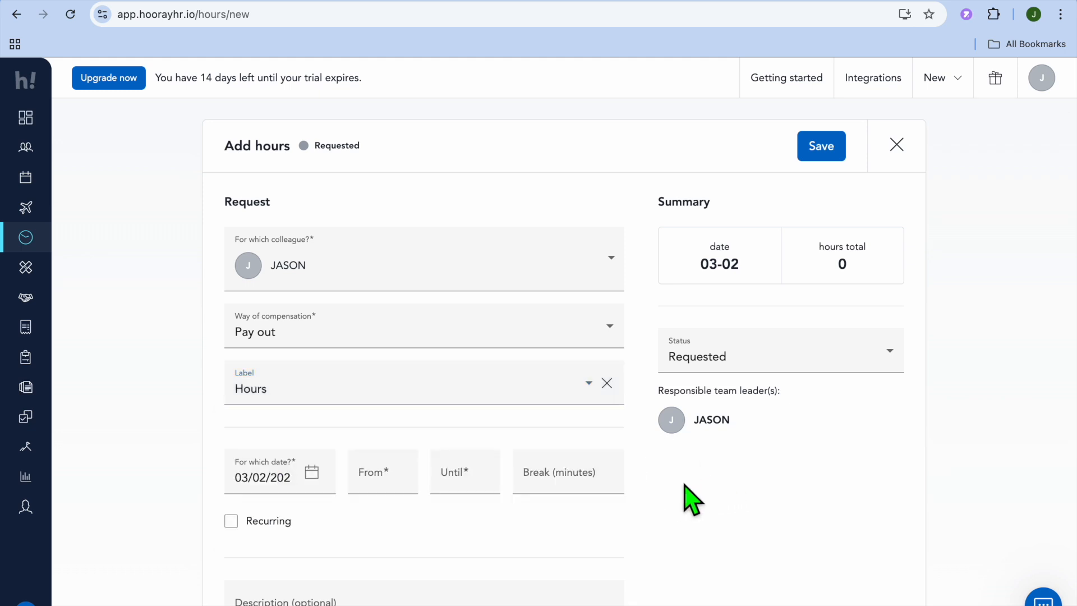
Set the hours entry from 9:00 until 12:00 with a 5-minute break, review it, and save it.
scroll(632, 512, "down", 3)
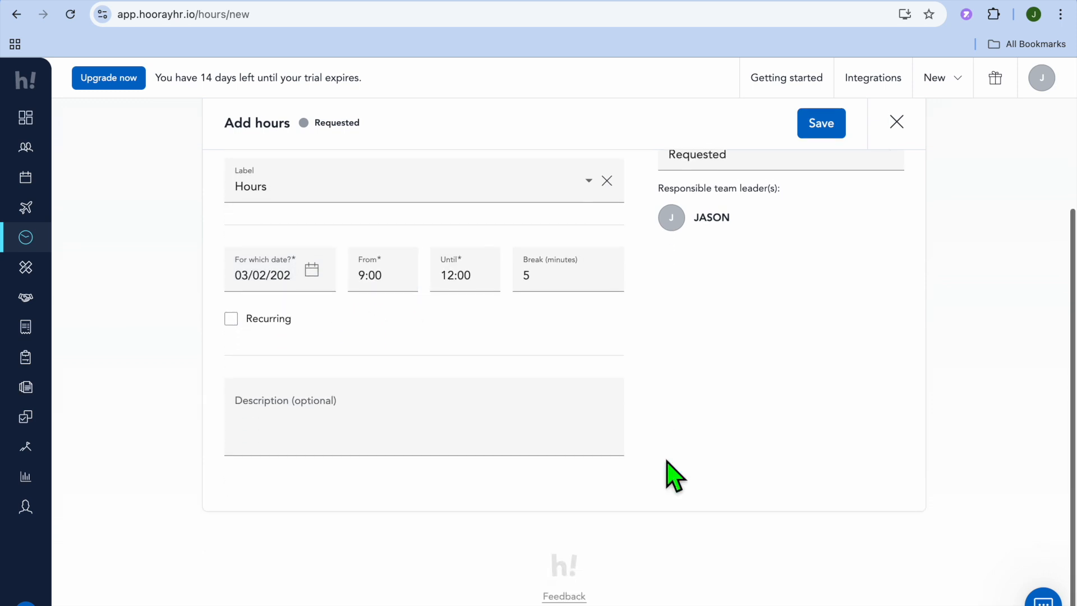
scroll(548, 440, "up", 2)
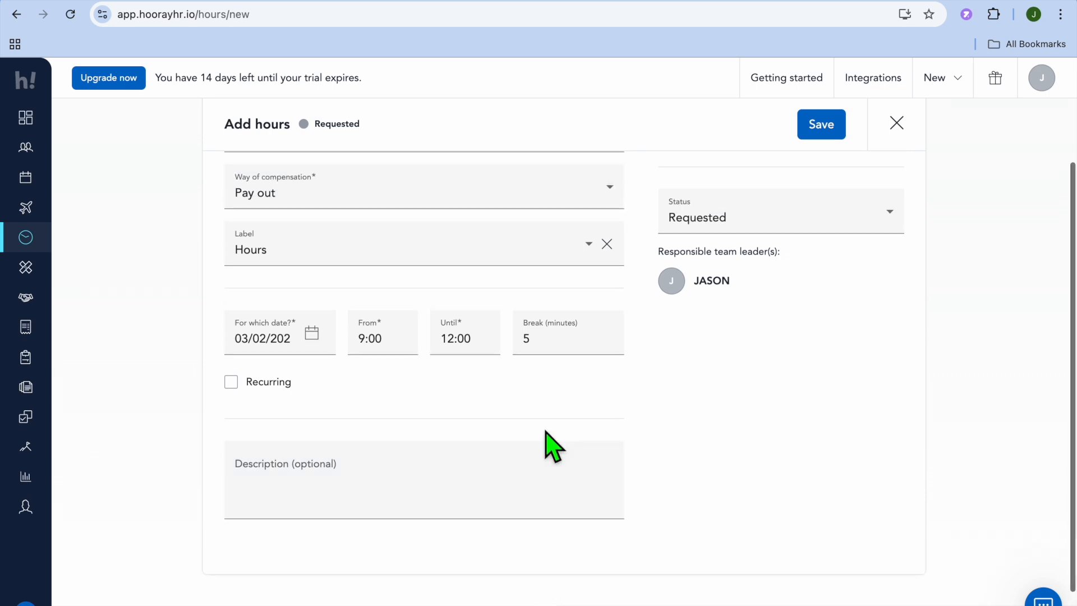
scroll(548, 445, "up", 4)
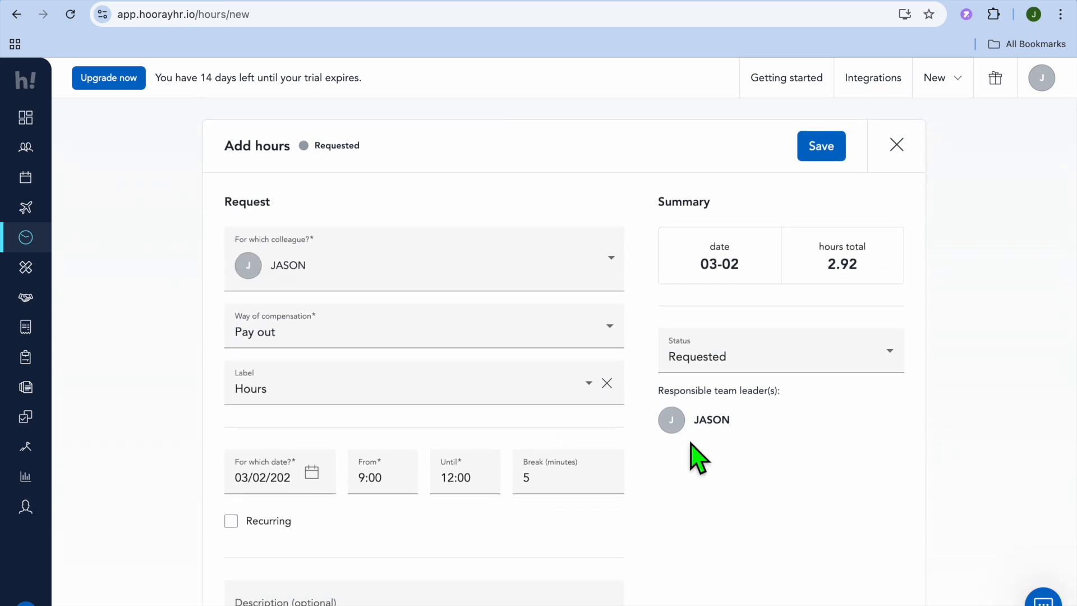
left_click(821, 147)
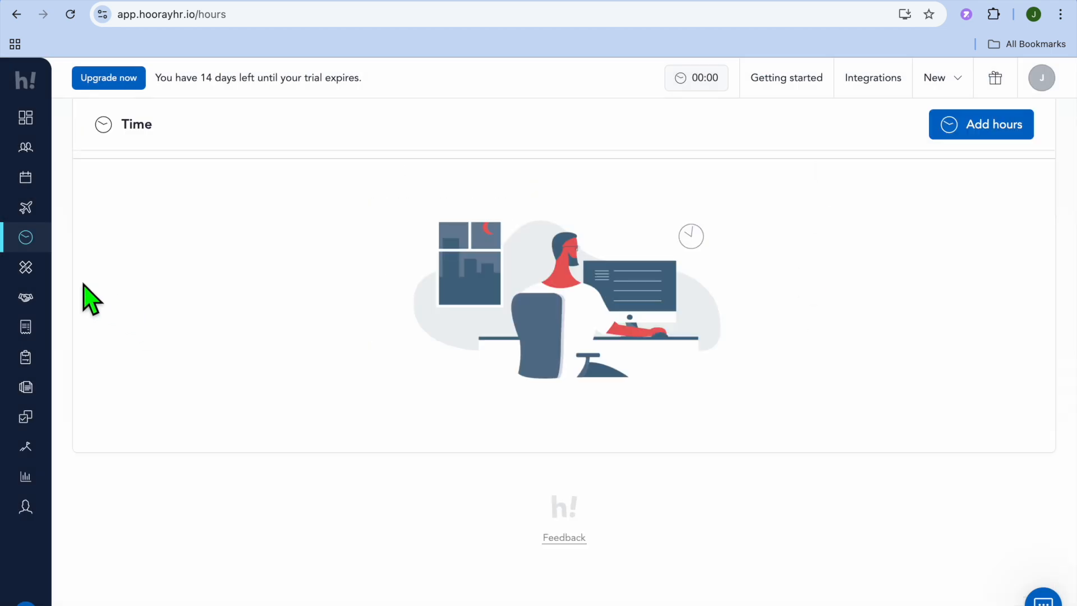
View the sick leave overview and its reporting form, and go to the contracts overview under Employments.
left_click(31, 268)
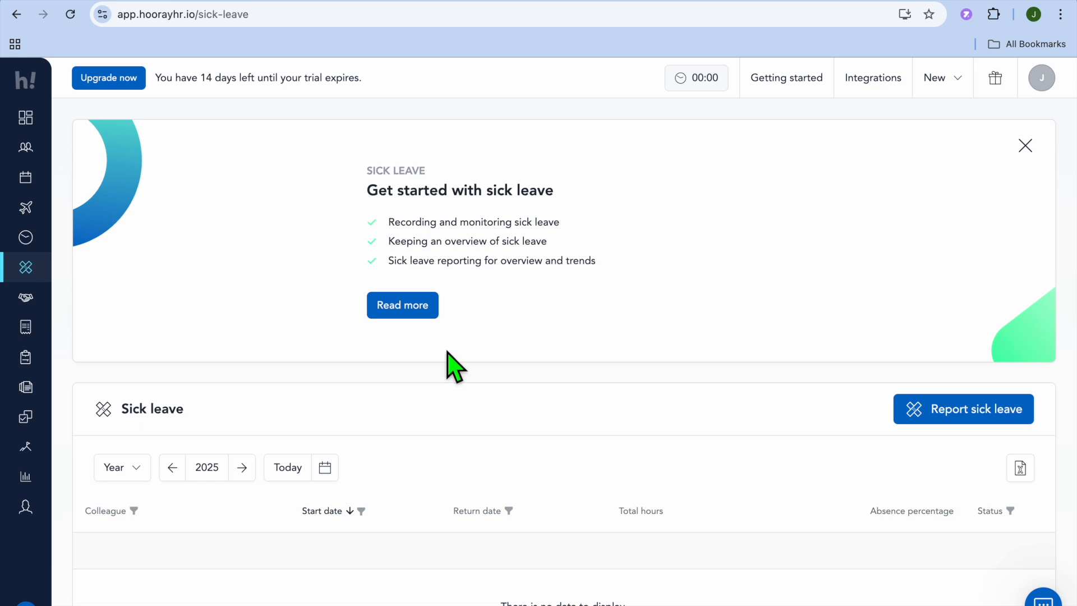
left_click(926, 416)
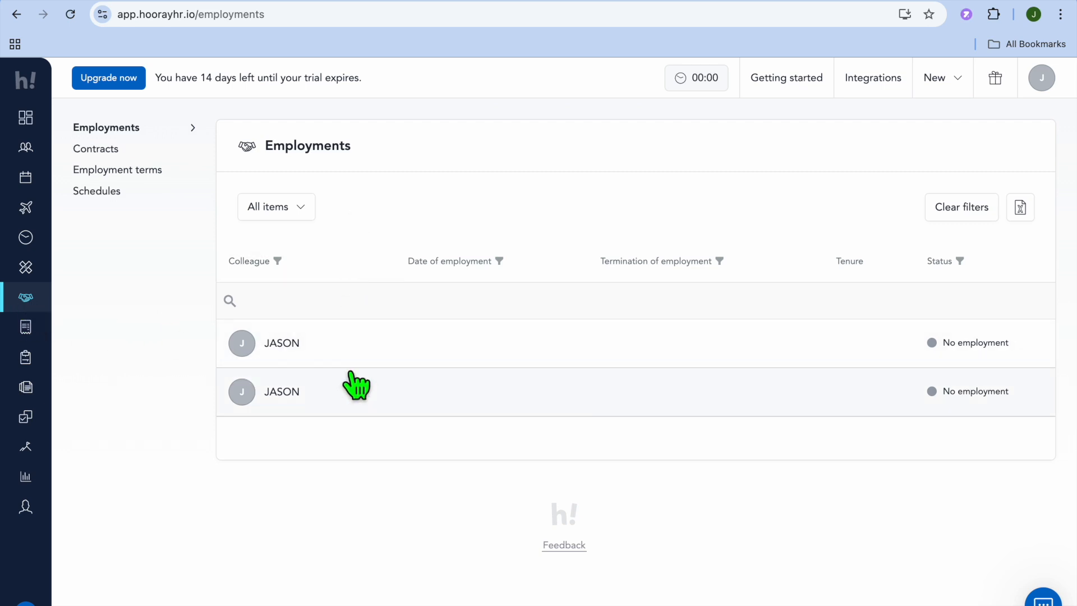
left_click(120, 161)
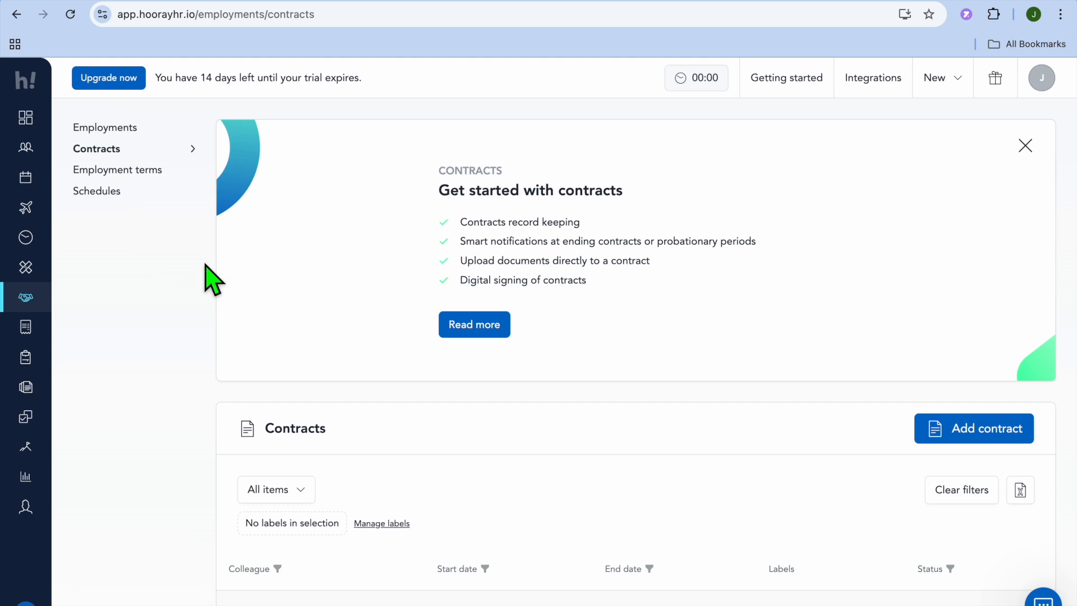
View the employment terms overview and the working schedules overview under Employments.
left_click(140, 170)
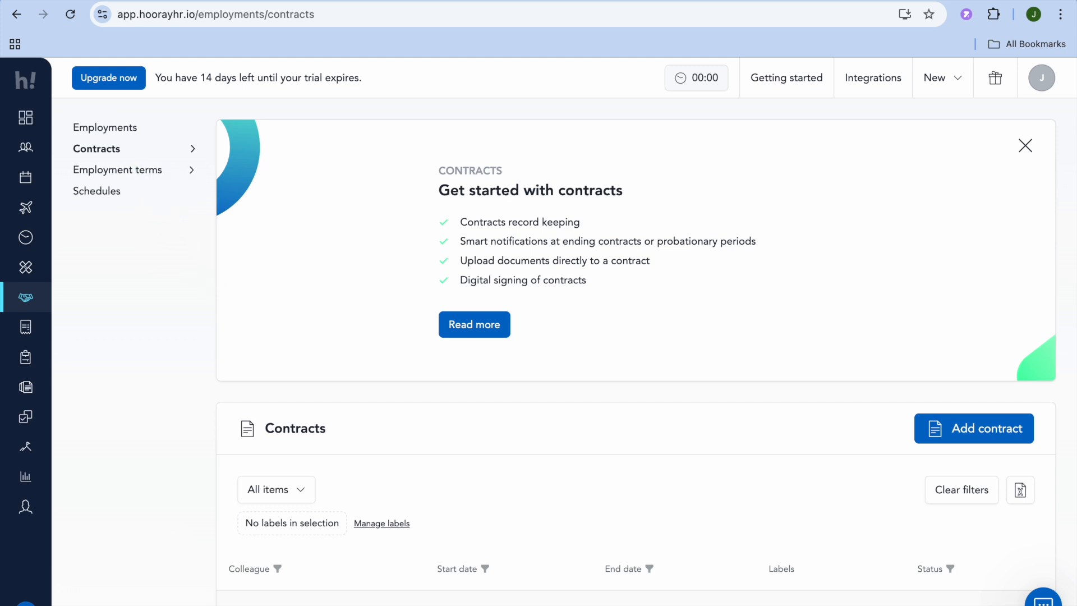
left_click(106, 197)
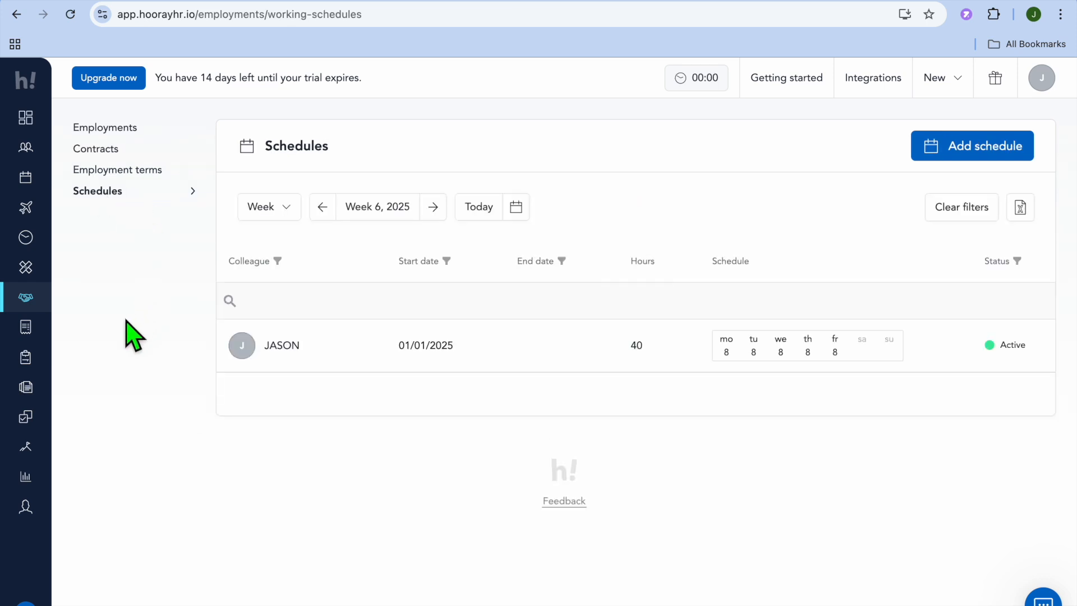
Go to the expense claims section and look over its claims list, and view the company assets overview.
left_click(26, 328)
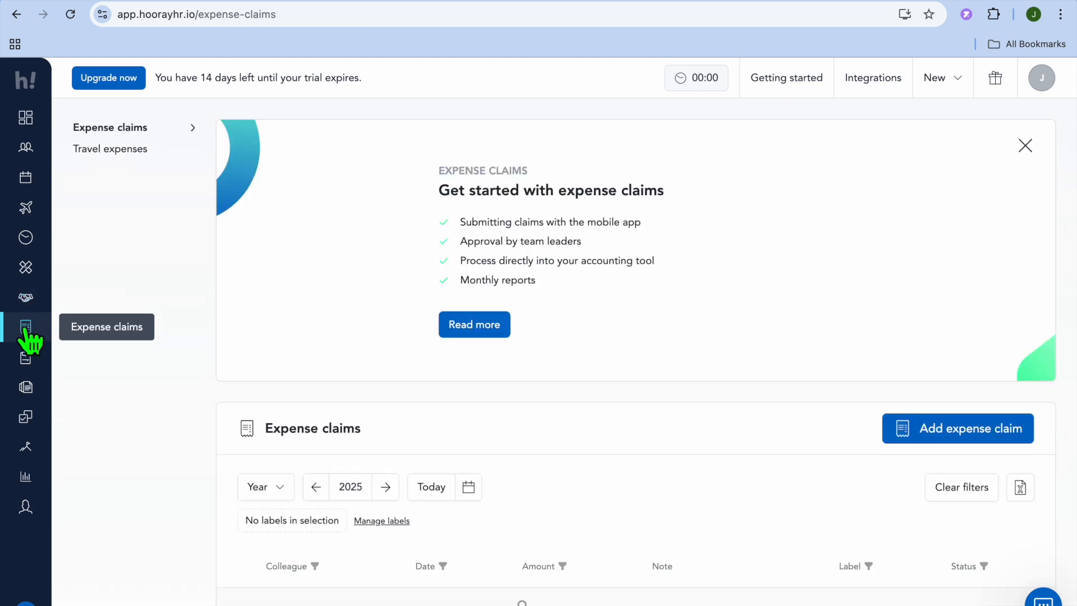
scroll(230, 403, "down", 3)
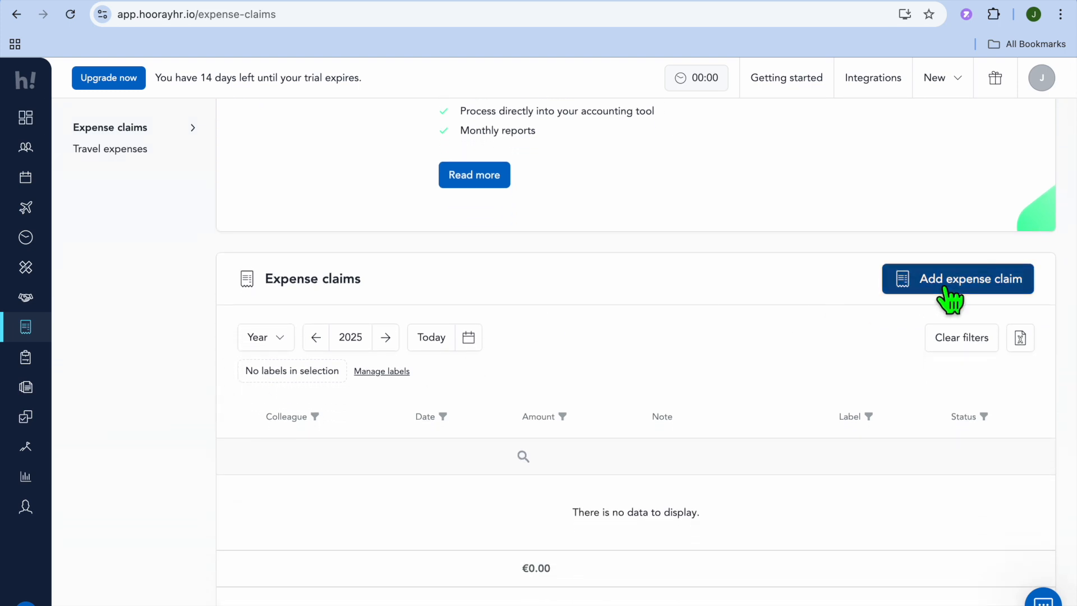
left_click(26, 359)
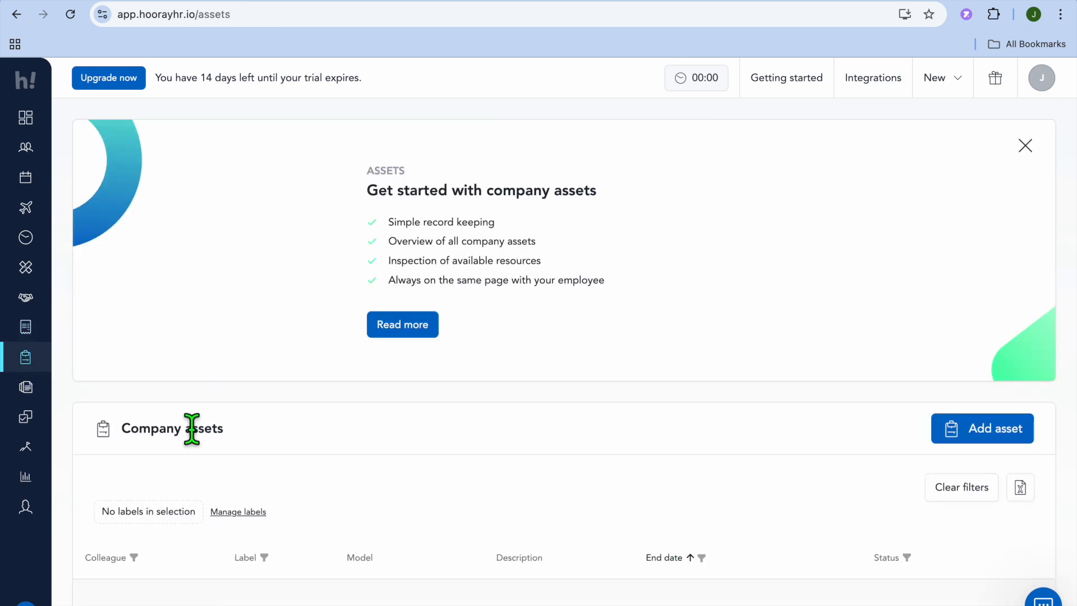
scroll(400, 460, "down", 3)
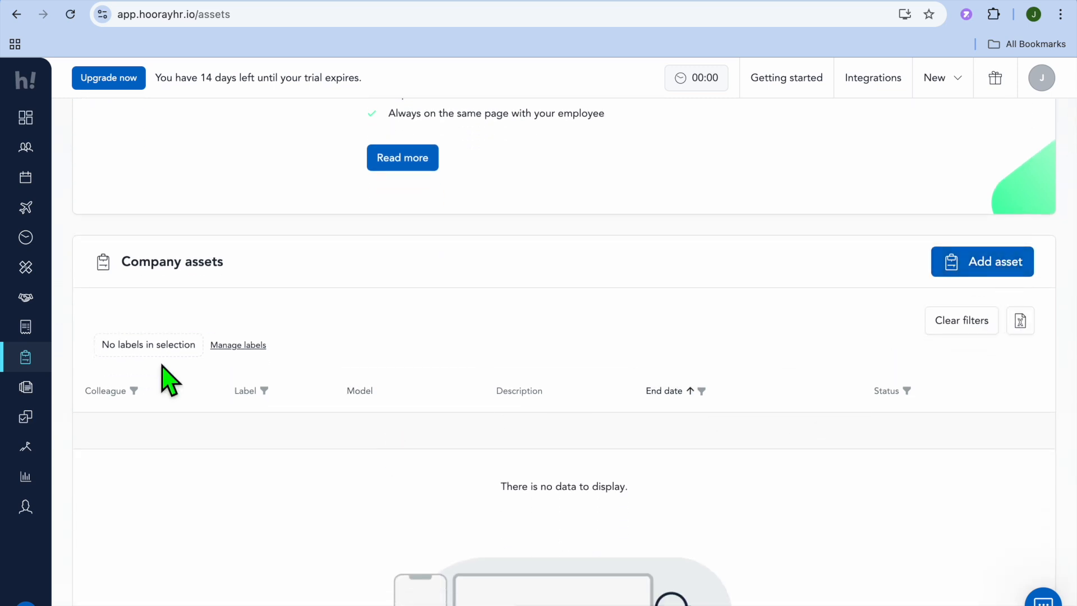
Go to the documents section, view the available document actions, and look through the company and employee document categories.
left_click(28, 393)
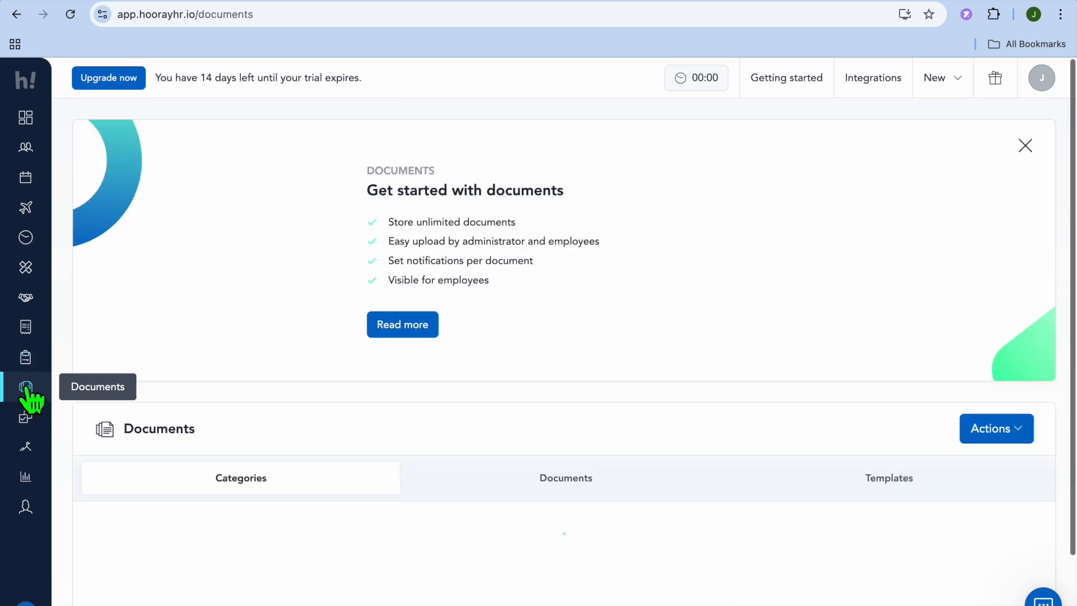
scroll(805, 447, "down", 3)
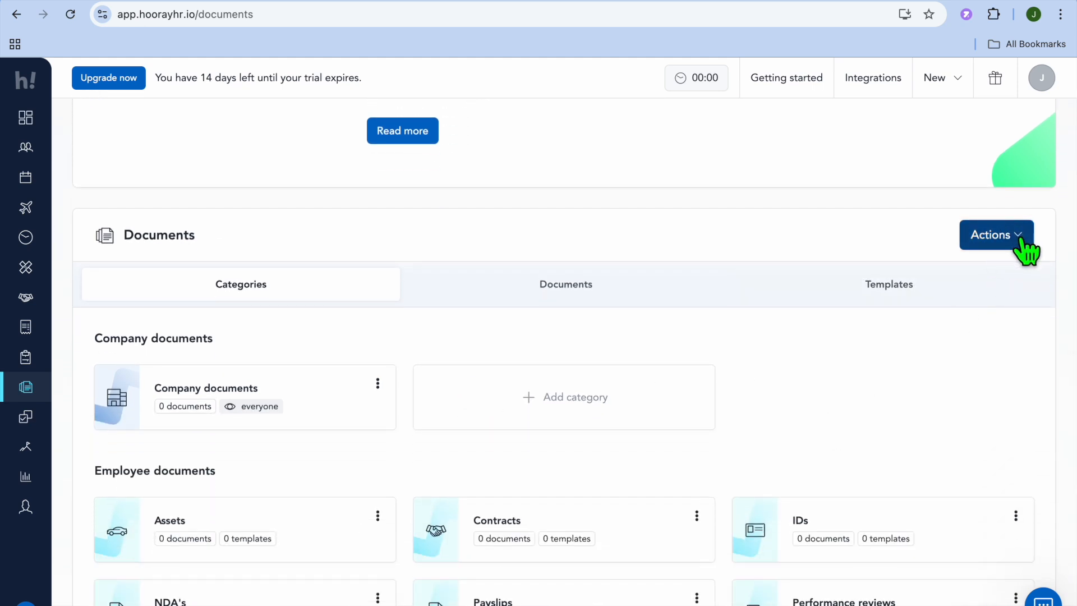
left_click(1025, 242)
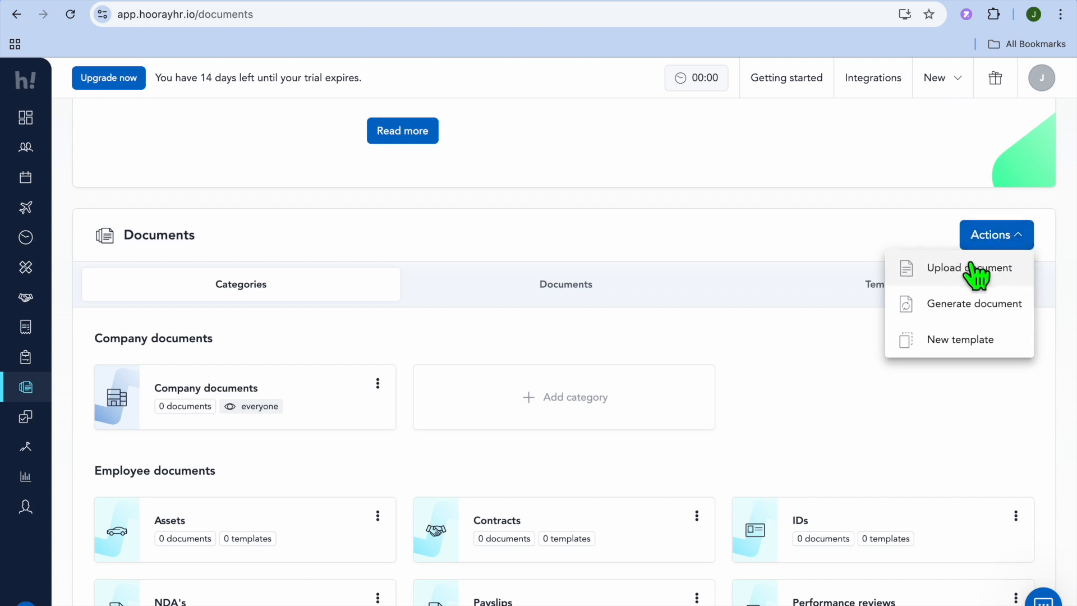
left_click(638, 438)
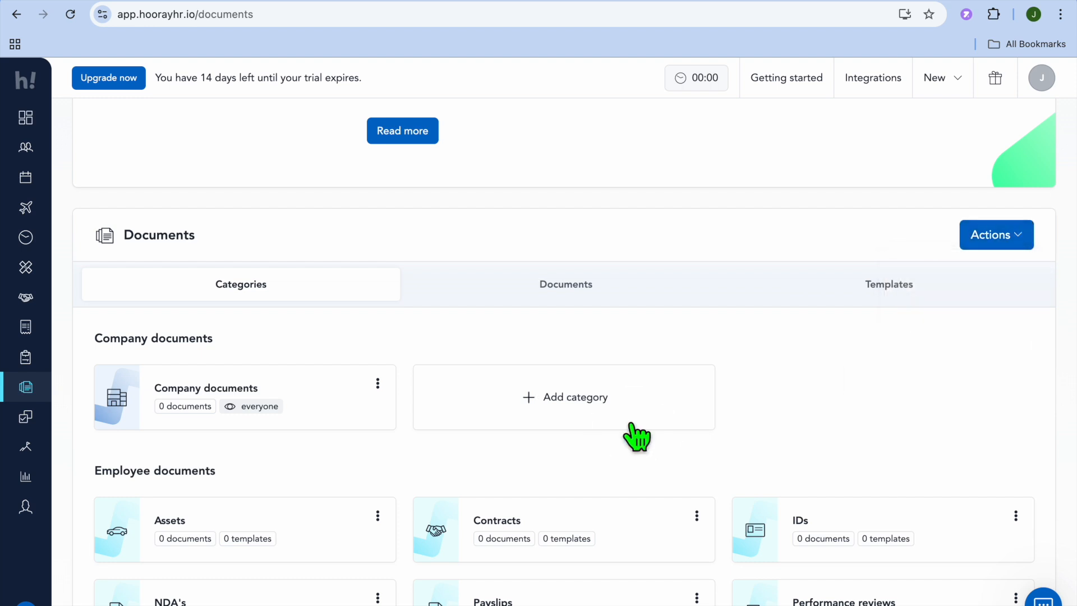
scroll(636, 437, "down", 1)
scroll(639, 437, "down", 2)
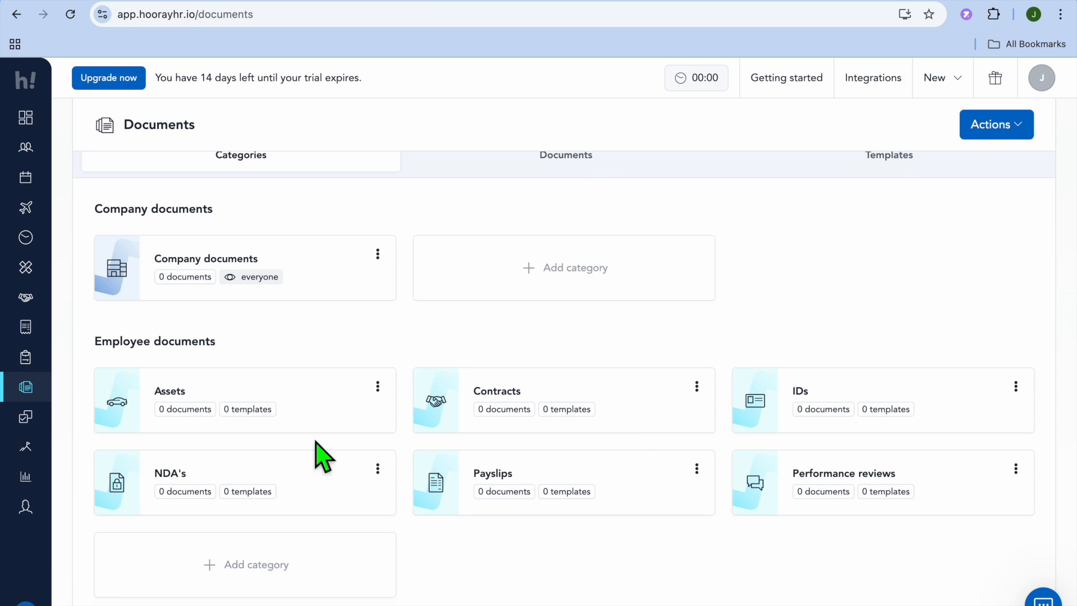